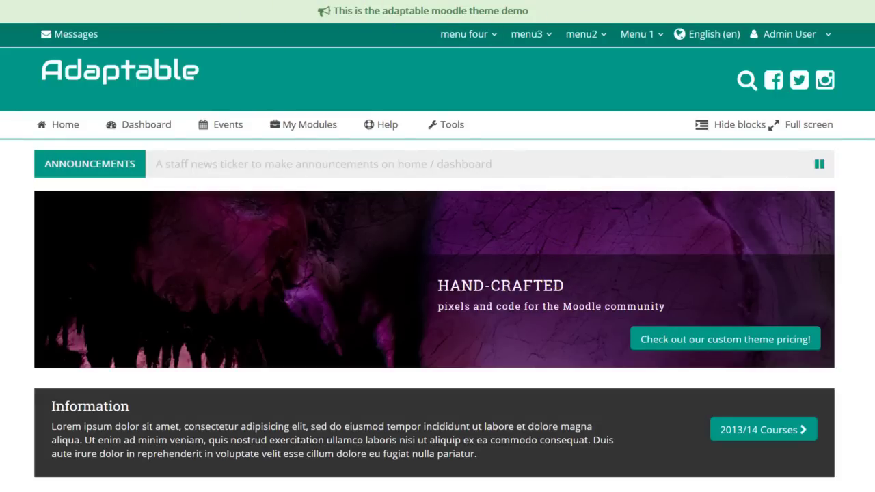
Try collapsing the side blocks and the full-width layout, then restore the standard layout
scroll(437, 247, "down", 1)
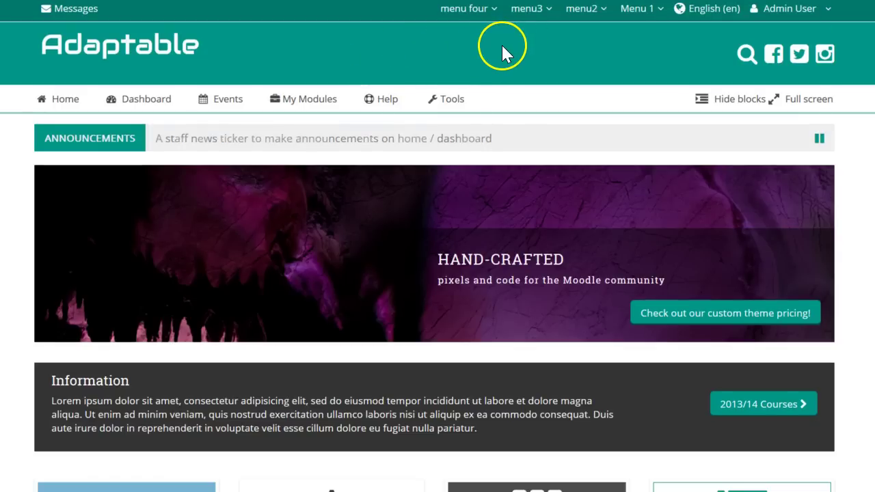
mouse_move(466, 21)
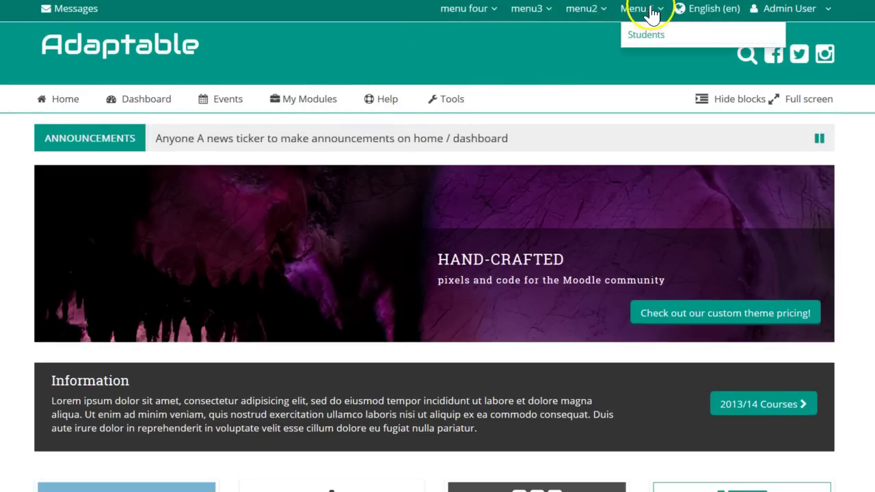
mouse_move(626, 13)
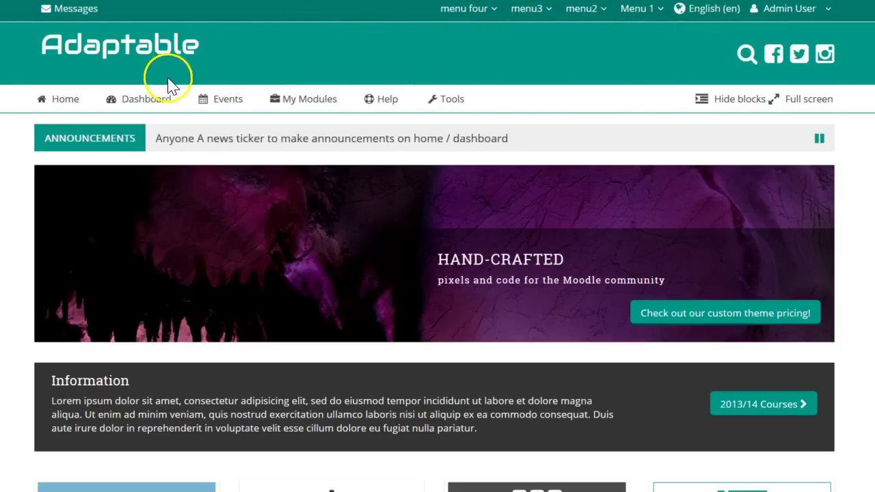
left_click(741, 100)
left_click(741, 100)
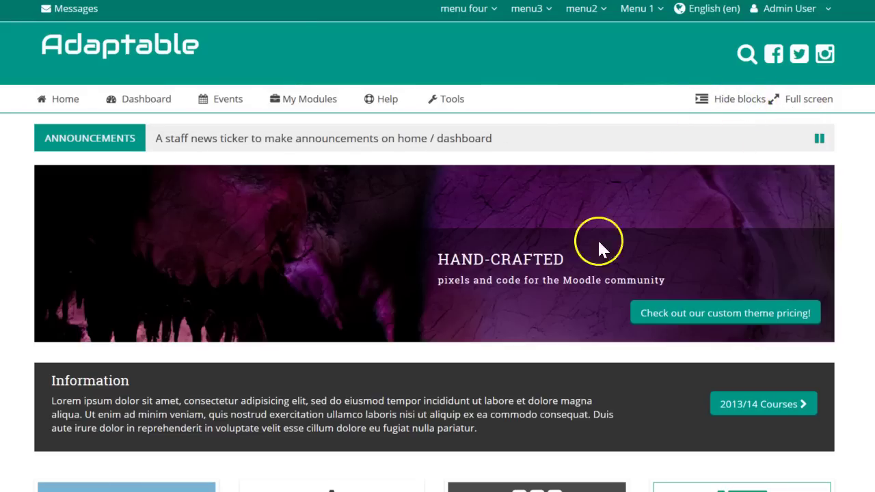
left_click(821, 107)
left_click(698, 108)
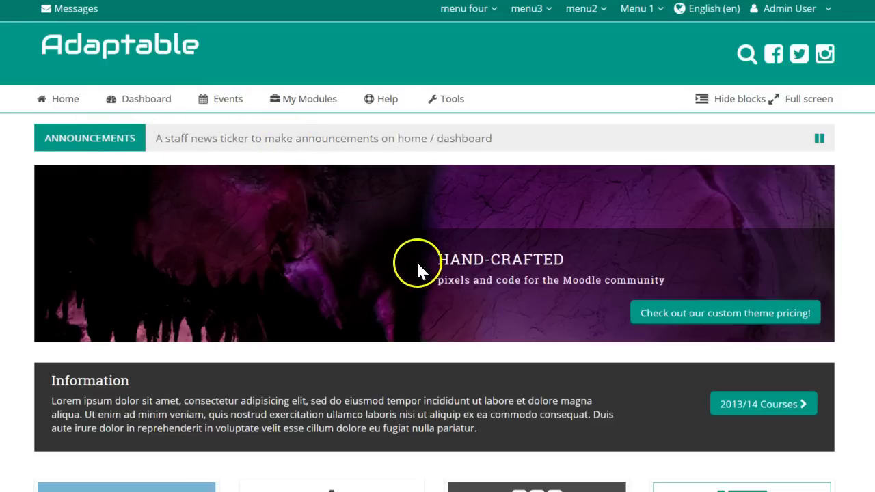
Drag the Responsive block from the side column up toward the front-page block region
scroll(407, 253, "down", 1)
scroll(402, 244, "down", 2)
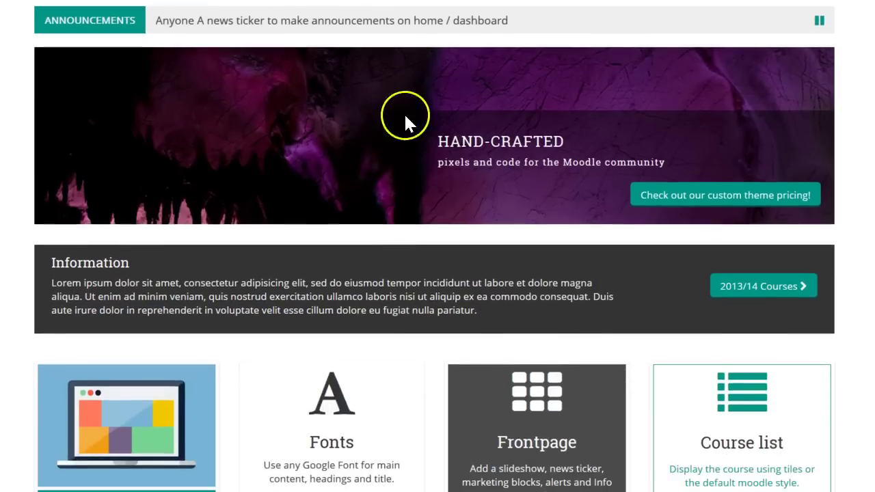
scroll(360, 126, "down", 3)
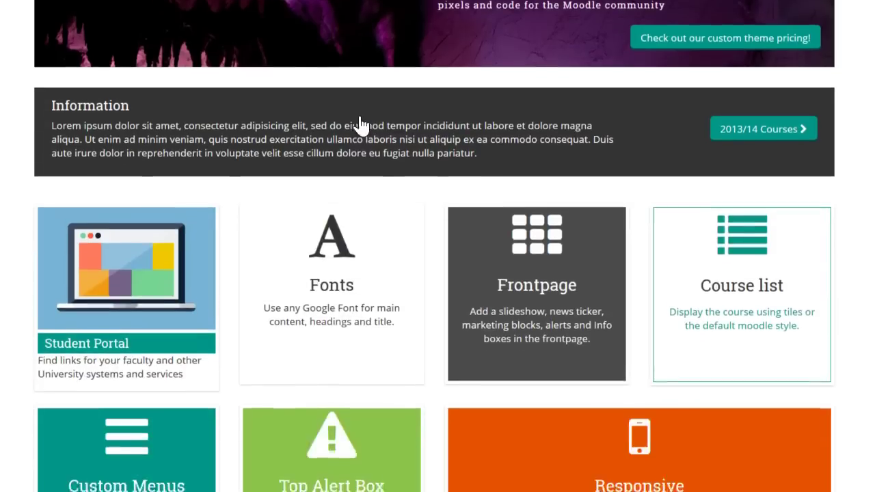
scroll(491, 264, "down", 2)
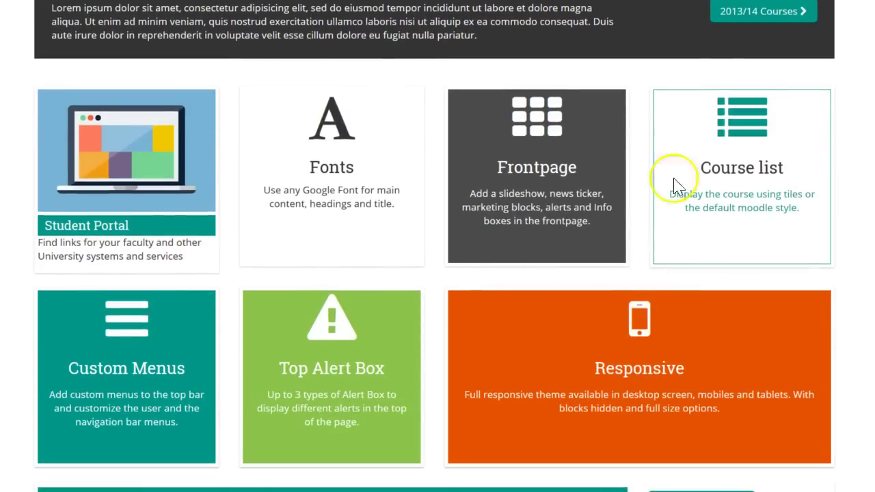
scroll(447, 344, "down", 3)
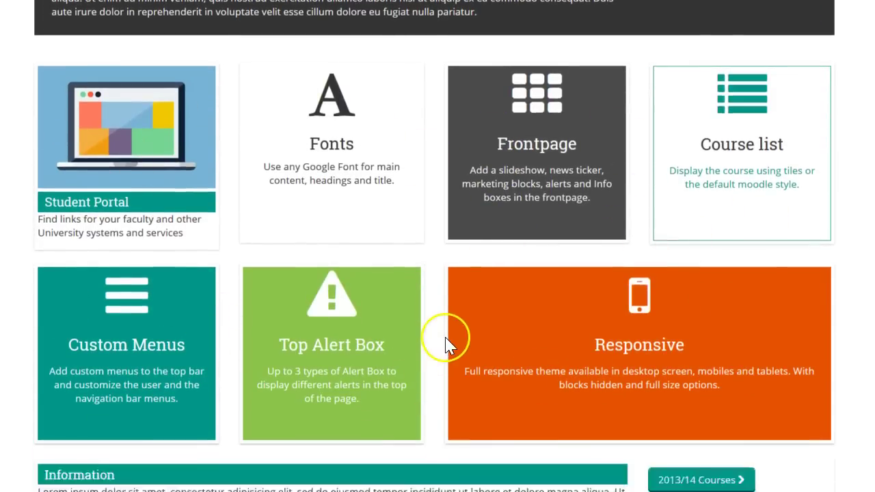
scroll(399, 223, "down", 2)
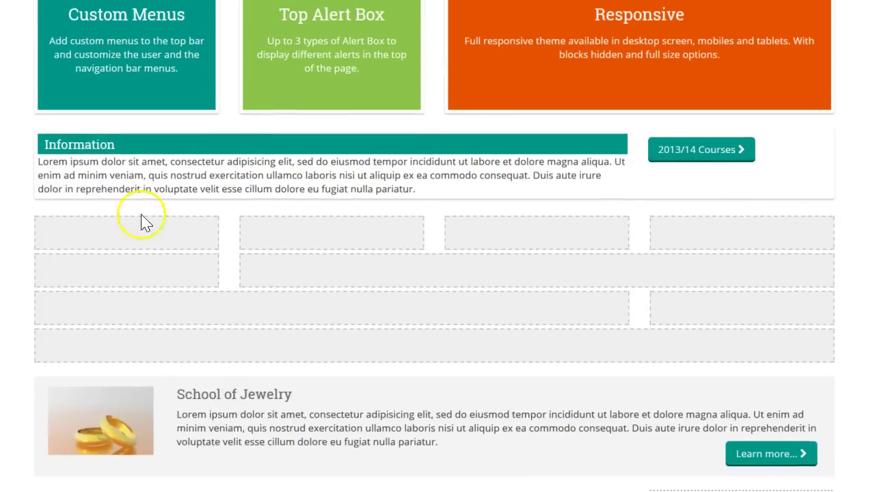
scroll(556, 326, "down", 1)
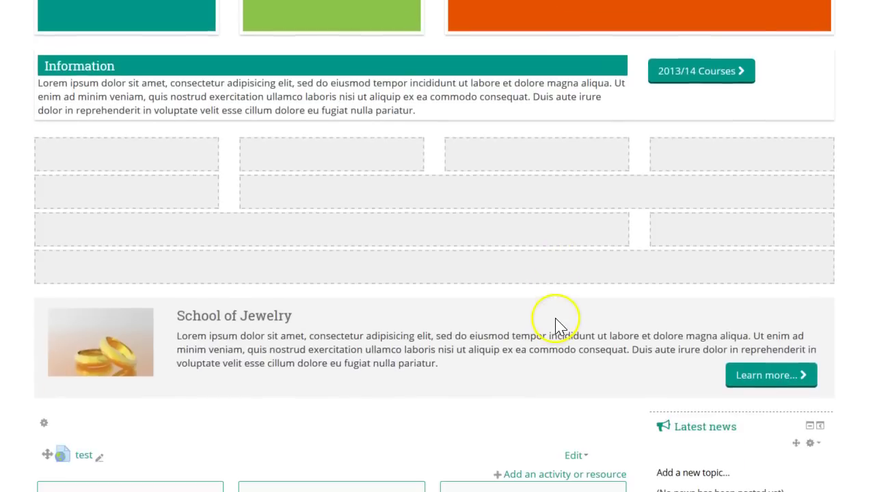
scroll(556, 326, "down", 2)
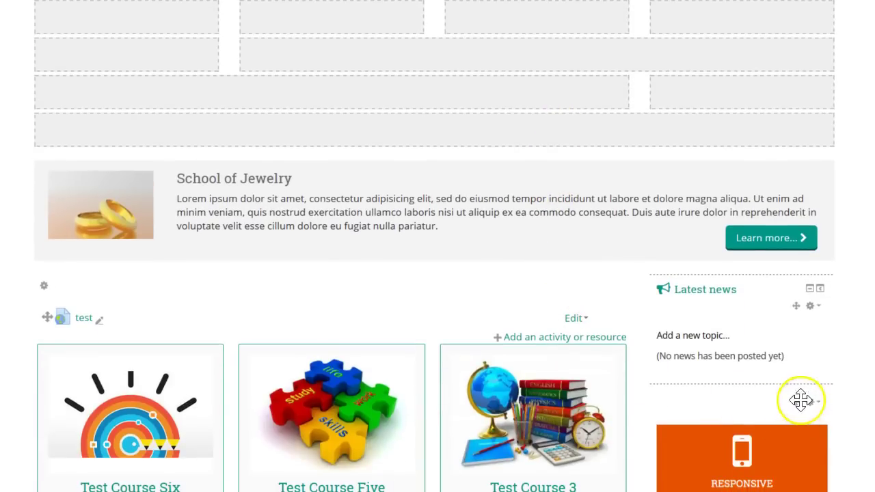
left_click_drag(796, 402, 611, 103)
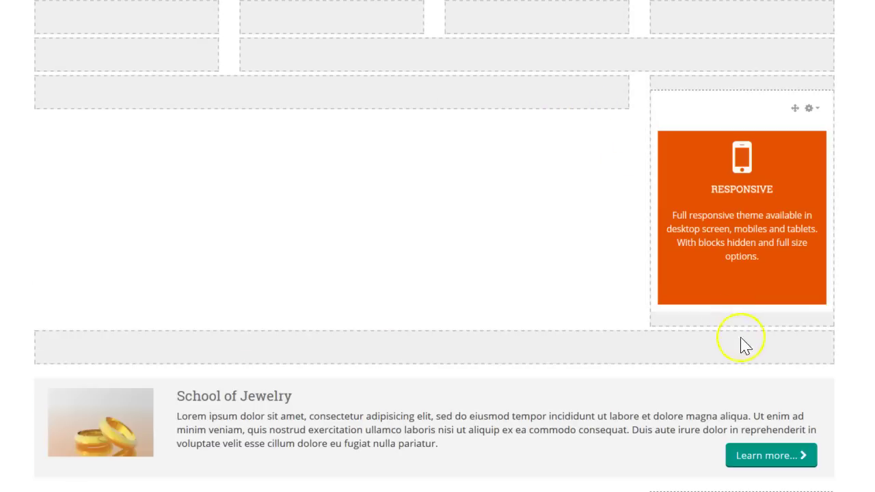
scroll(451, 297, "up", 3)
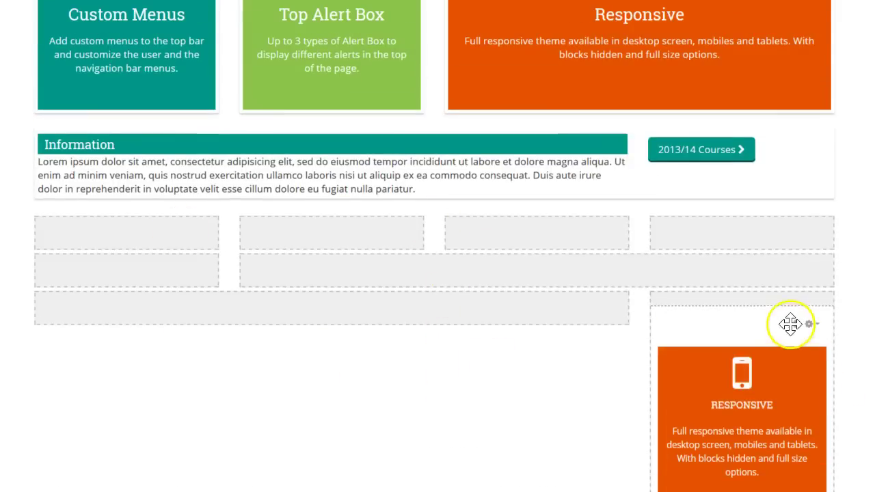
Place the Responsive block in the region's second slot beneath the Information bar
left_click_drag(783, 309, 159, 231)
scroll(549, 342, "down", 4)
scroll(549, 342, "up", 2)
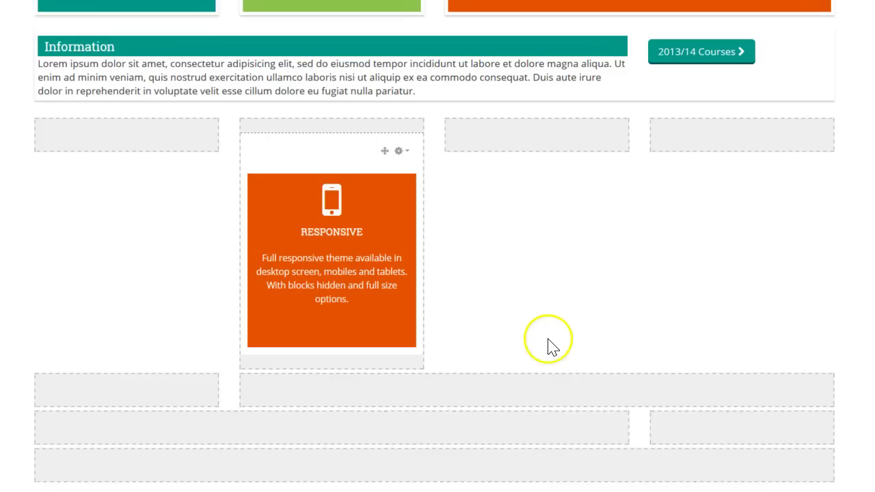
scroll(549, 346, "down", 2)
scroll(553, 347, "down", 5)
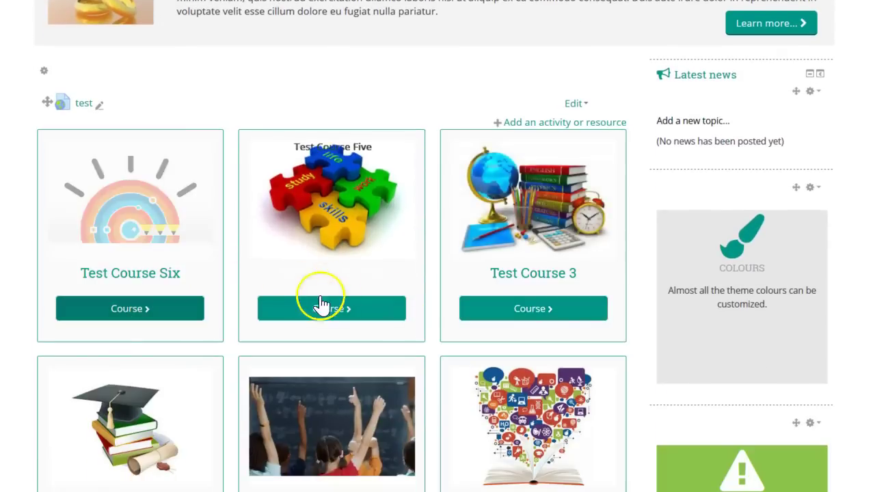
scroll(573, 310, "down", 1)
scroll(573, 310, "down", 2)
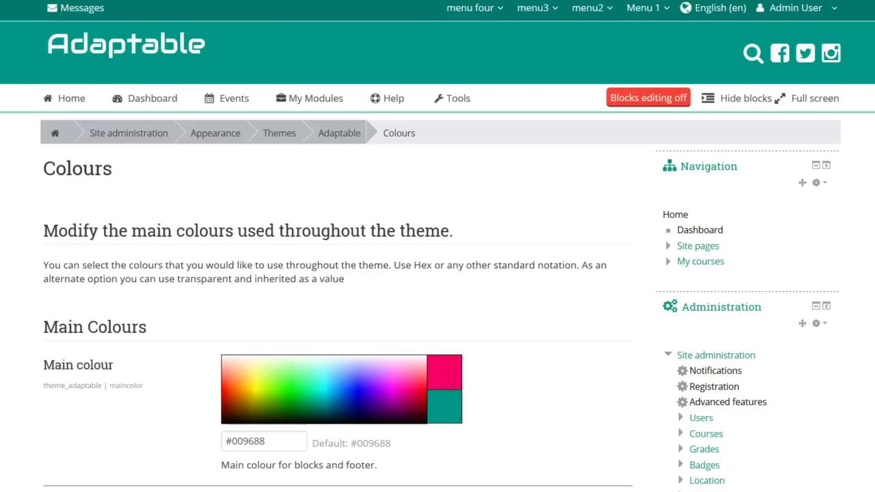
Scroll through the Adaptable Colours settings, such as main colour #009688 and background #FFF
scroll(438, 247, "down", 15)
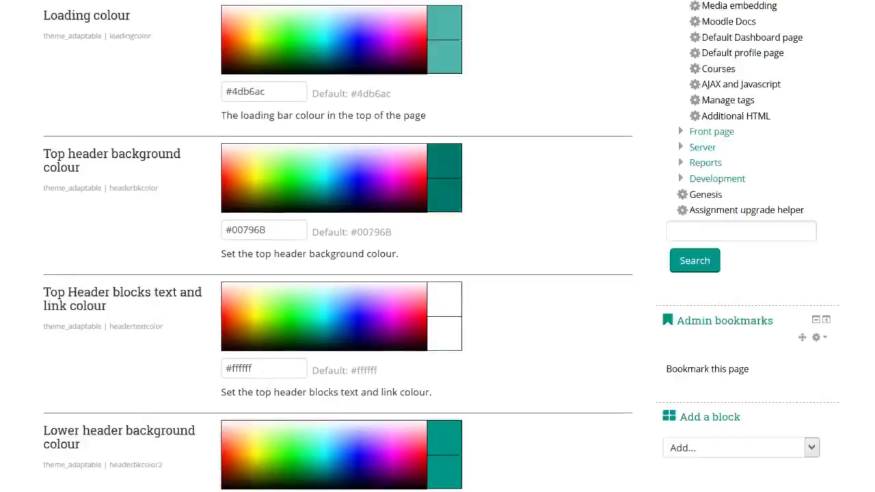
scroll(338, 246, "down", 20)
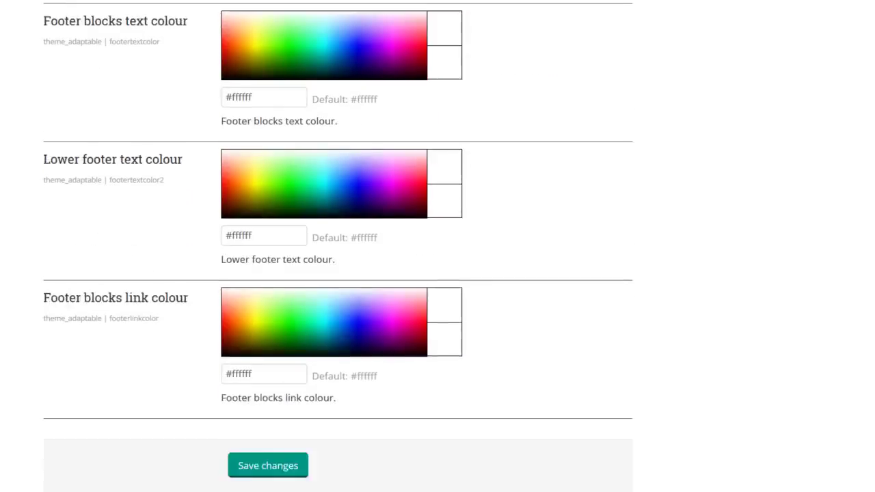
scroll(438, 246, "up", 20)
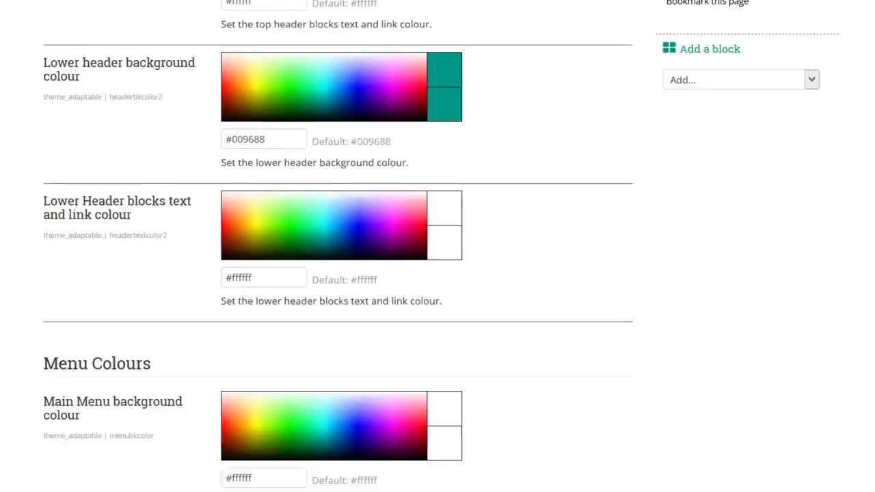
scroll(338, 246, "up", 4)
scroll(338, 246, "down", 2)
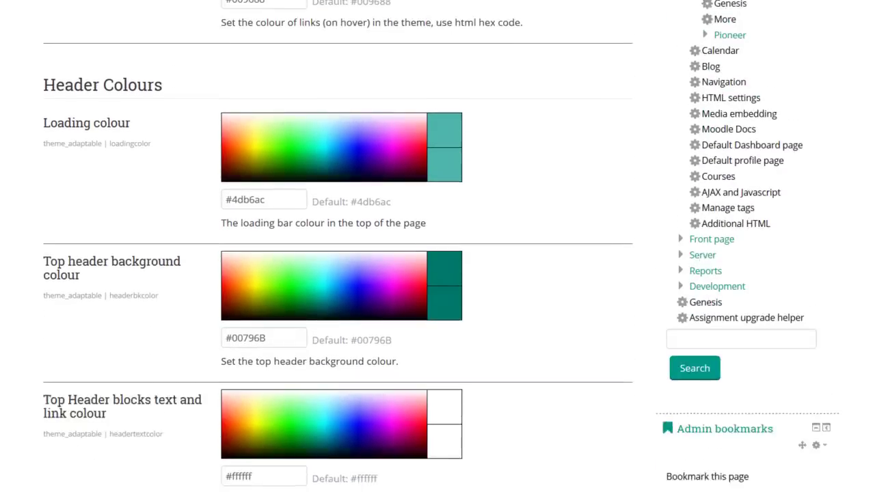
scroll(338, 247, "up", 1)
scroll(338, 246, "up", 8)
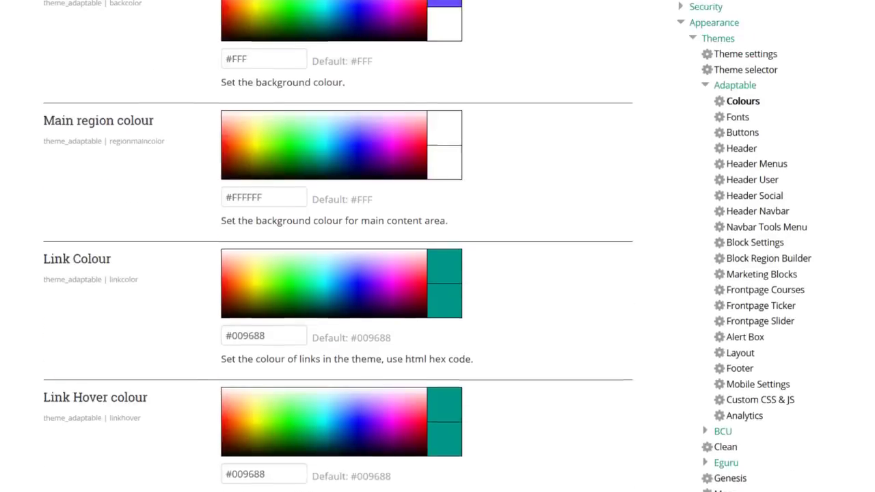
scroll(798, 218, "down", 1)
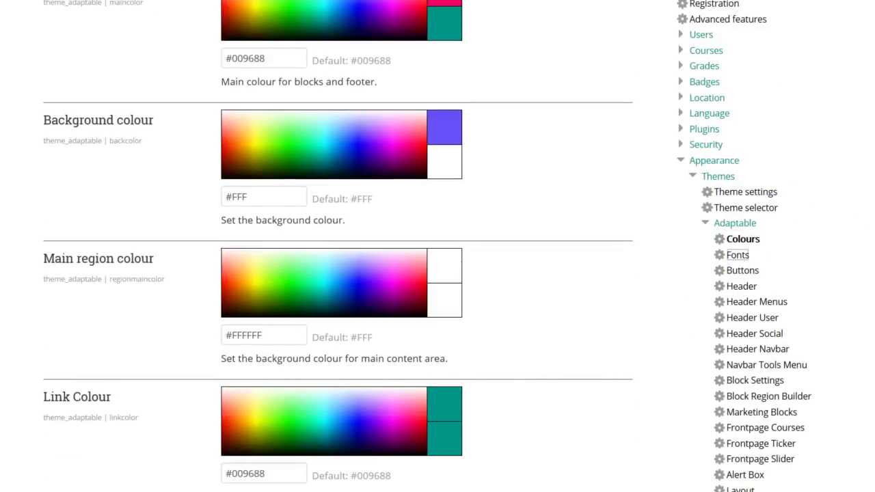
Open the Adaptable font settings and scroll through them
left_click(738, 254)
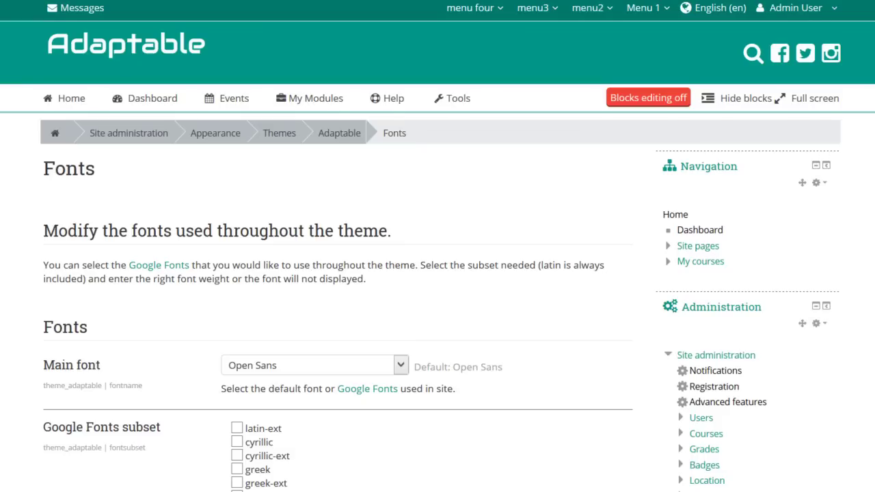
scroll(438, 301, "down", 15)
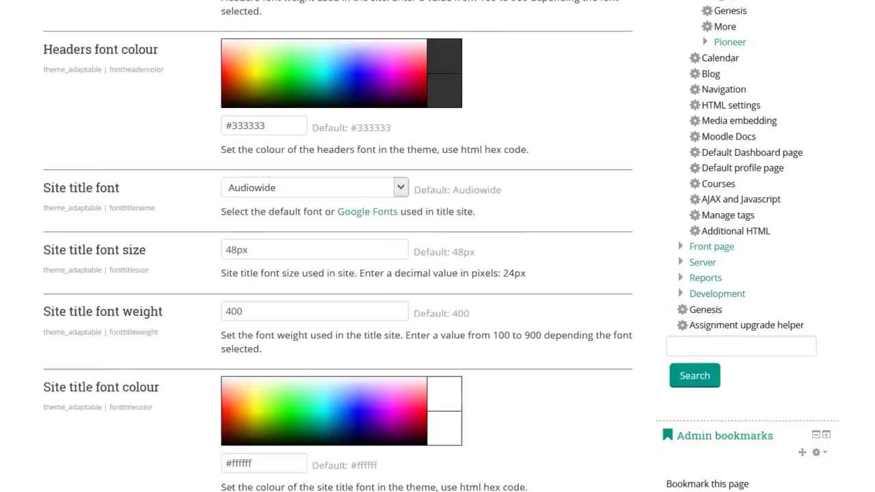
scroll(438, 273, "down", 2)
scroll(437, 274, "up", 10)
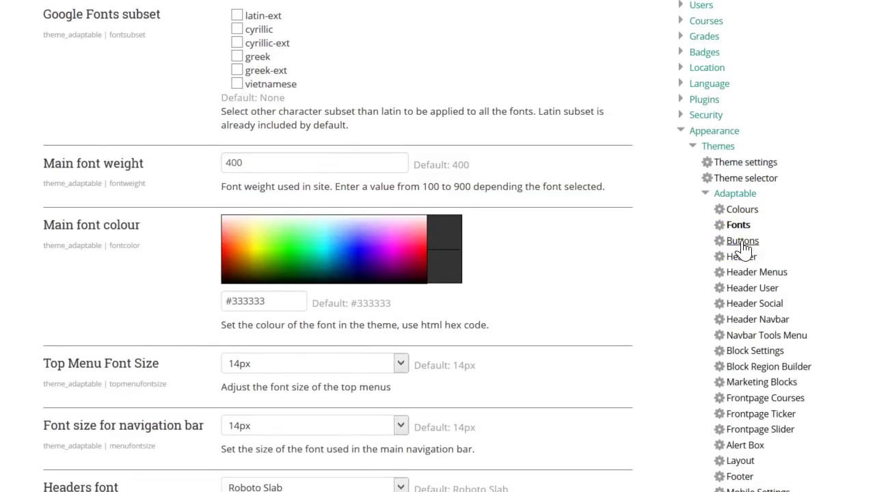
Review the Buttons colours: hover colour #00695c and button text colour #ffffff
left_click(742, 243)
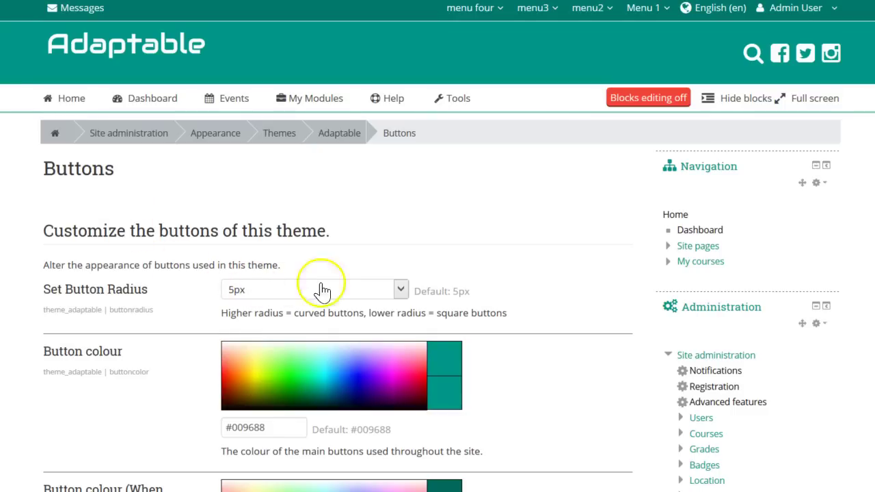
scroll(438, 273, "down", 20)
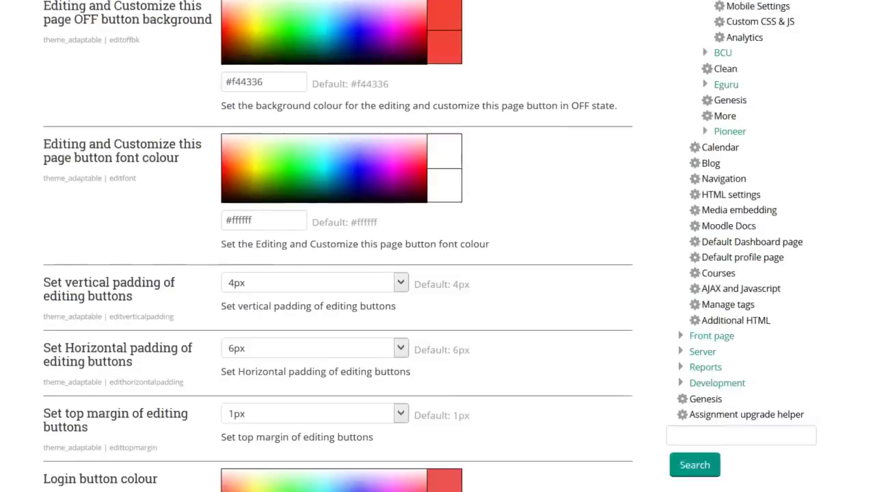
scroll(438, 274, "up", 20)
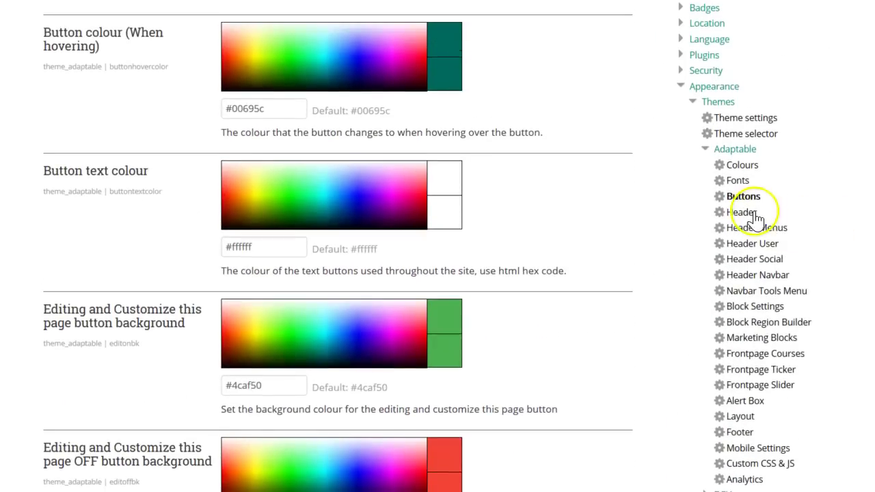
Review the Header logo and favicon options, keeping Course Full Name as the header course title
left_click(655, 233)
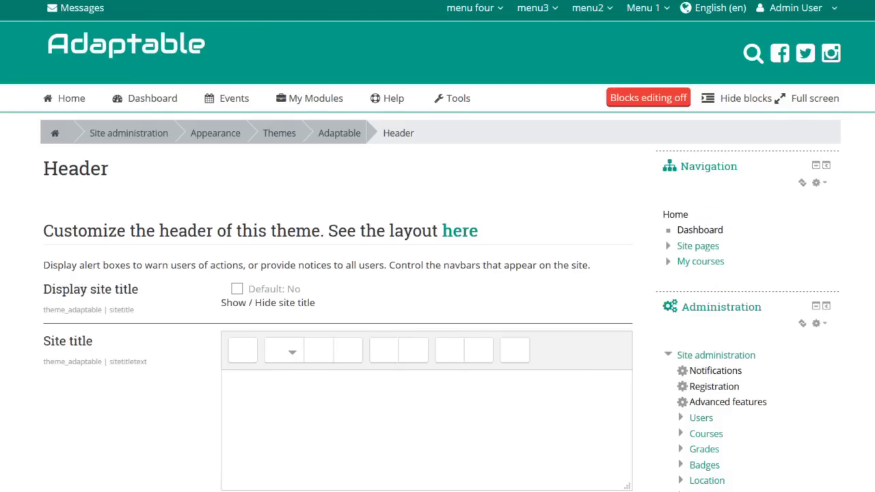
scroll(438, 274, "down", 2)
scroll(437, 273, "down", 5)
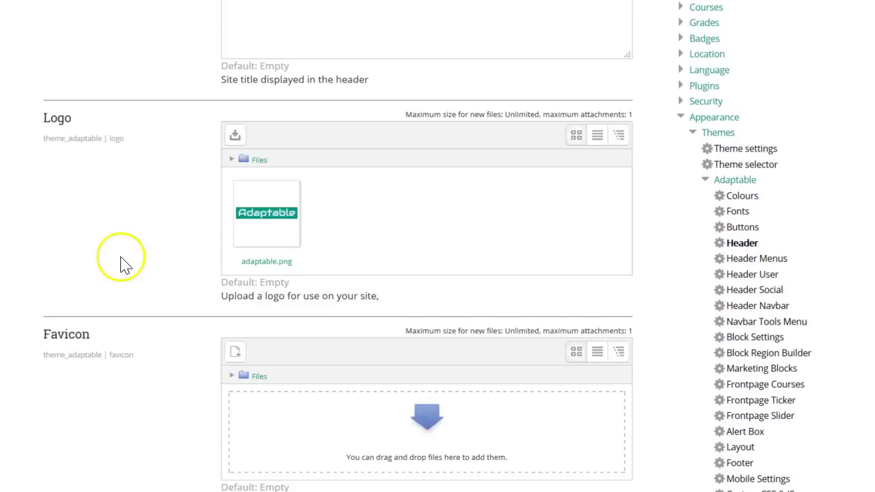
scroll(122, 264, "down", 5)
scroll(146, 223, "down", 1)
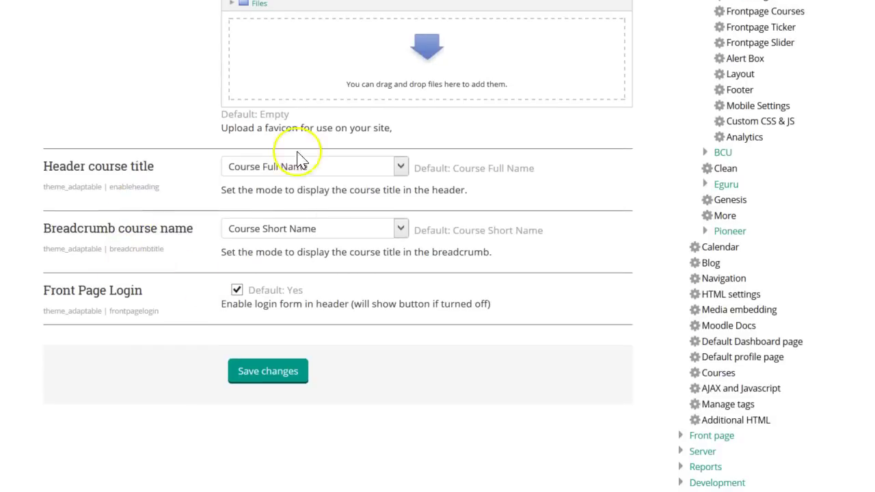
left_click(295, 166)
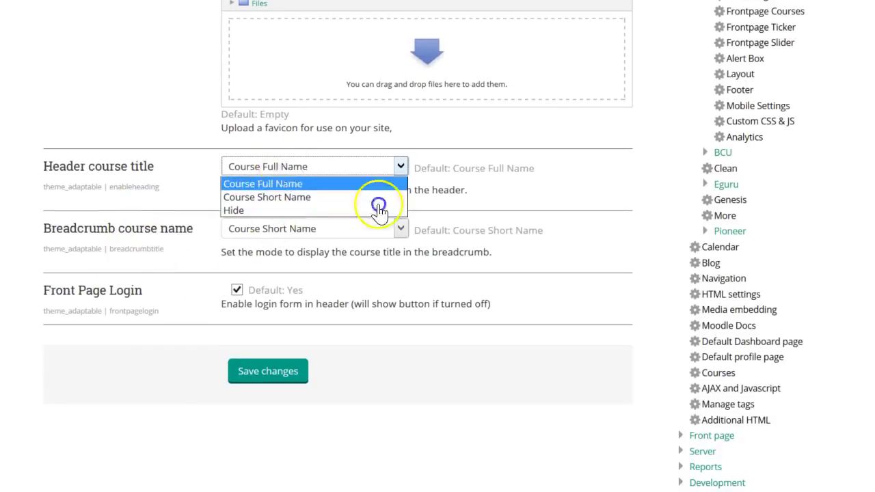
left_click(280, 166)
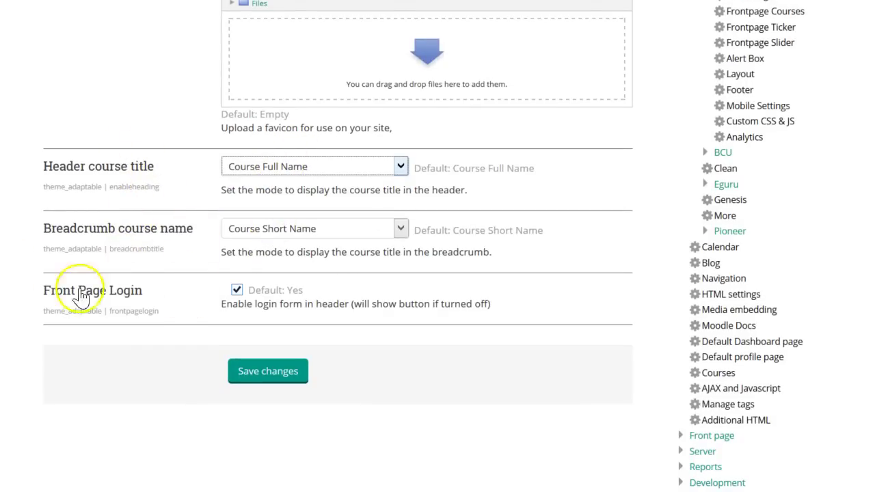
scroll(338, 246, "up", 5)
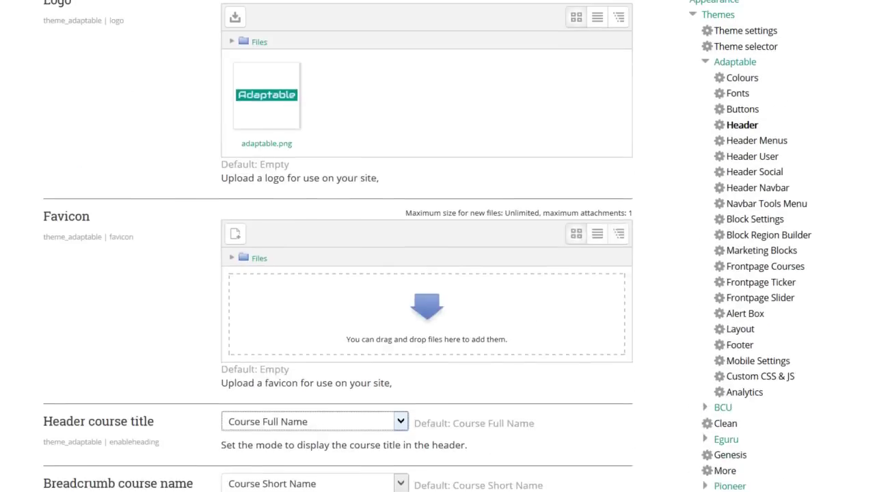
scroll(781, 205, "up", 1)
Open Header Menus and keep the number of top menus at 4
left_click(754, 200)
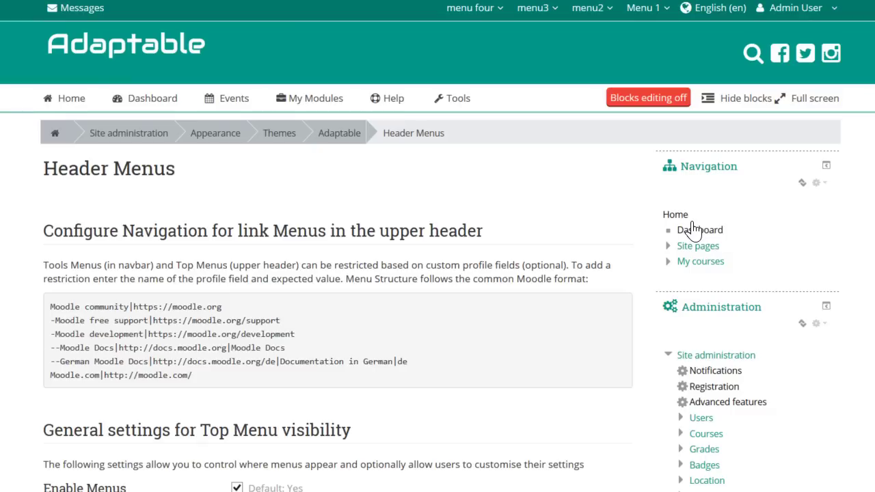
scroll(308, 298, "down", 2)
scroll(606, 133, "up", 2)
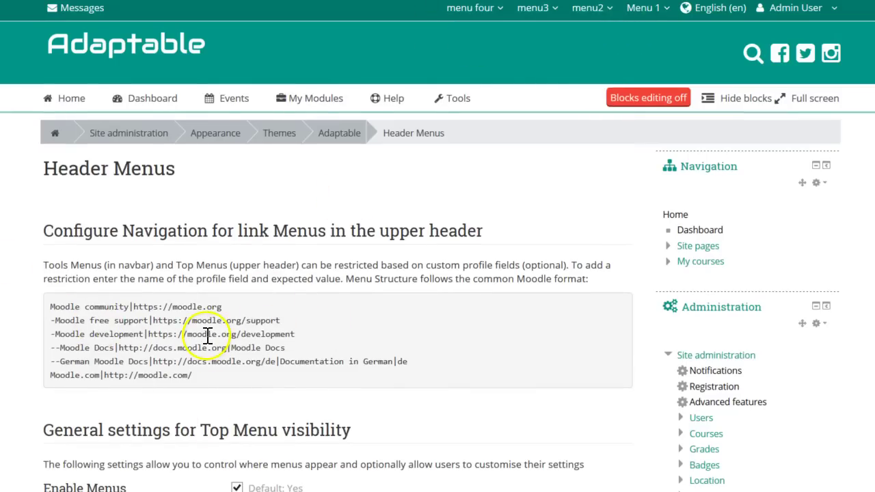
scroll(209, 340, "down", 2)
scroll(404, 264, "down", 9)
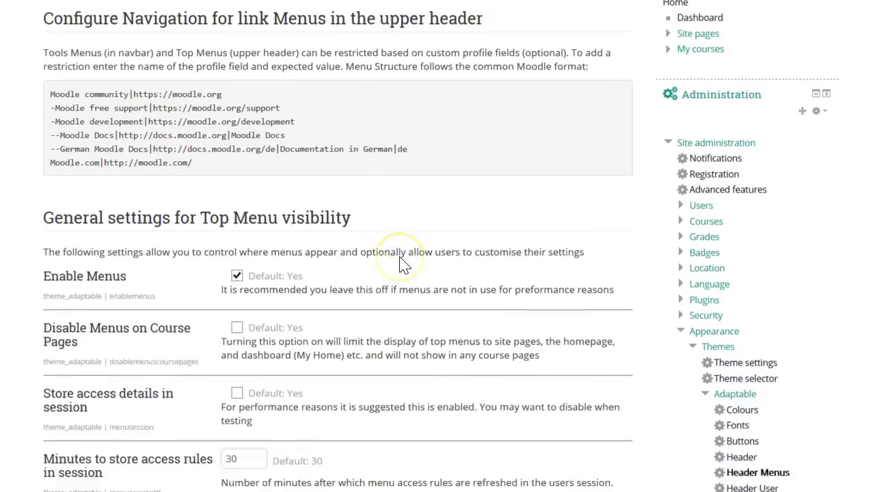
scroll(404, 264, "down", 7)
left_click(260, 311)
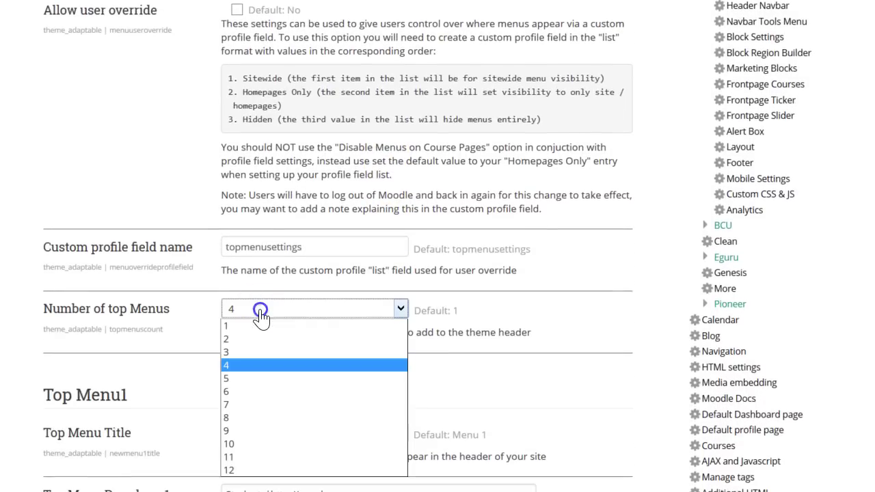
left_click(234, 366)
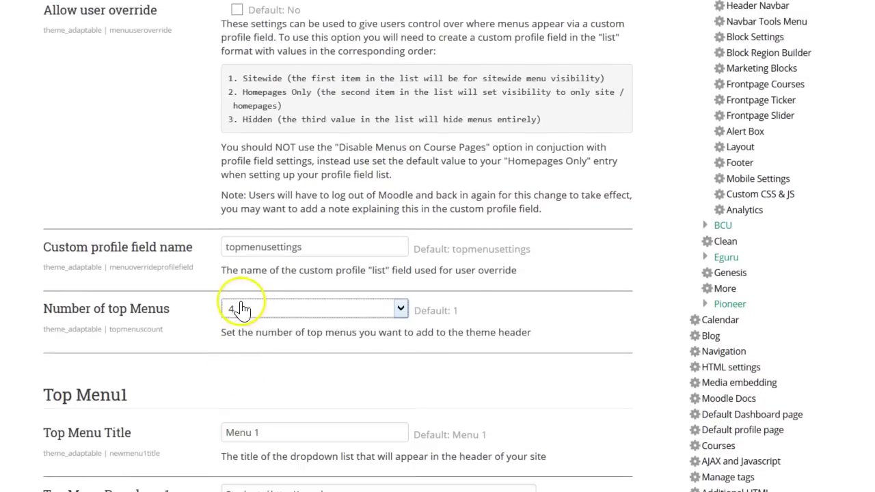
Inspect the persontype=staff access rule in the Custom Profile Field
scroll(256, 333, "down", 5)
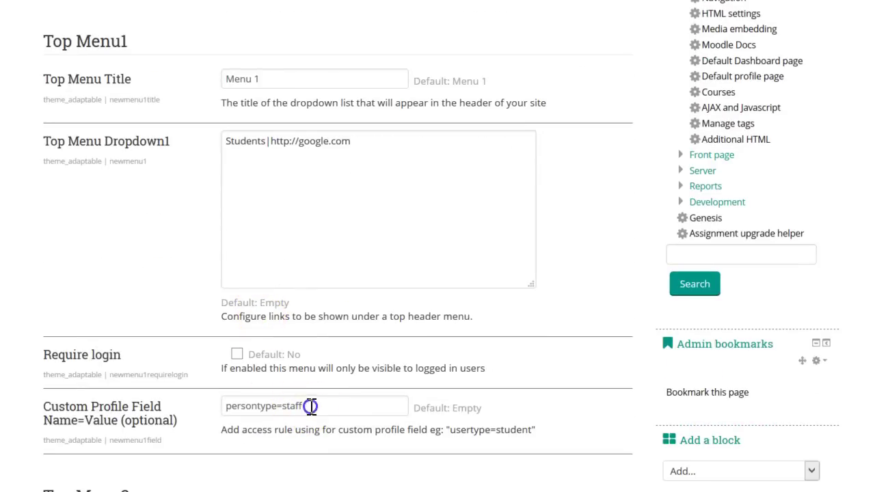
left_click(310, 406)
left_click_drag(225, 406, 329, 405)
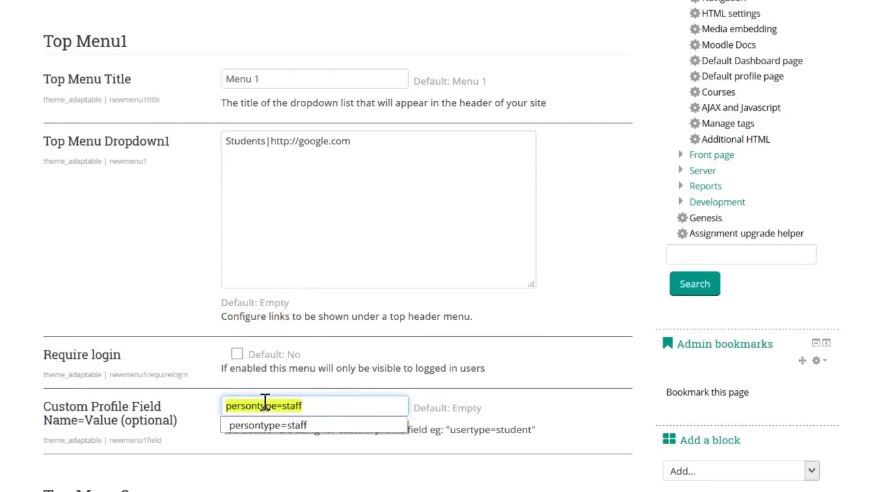
left_click(310, 407)
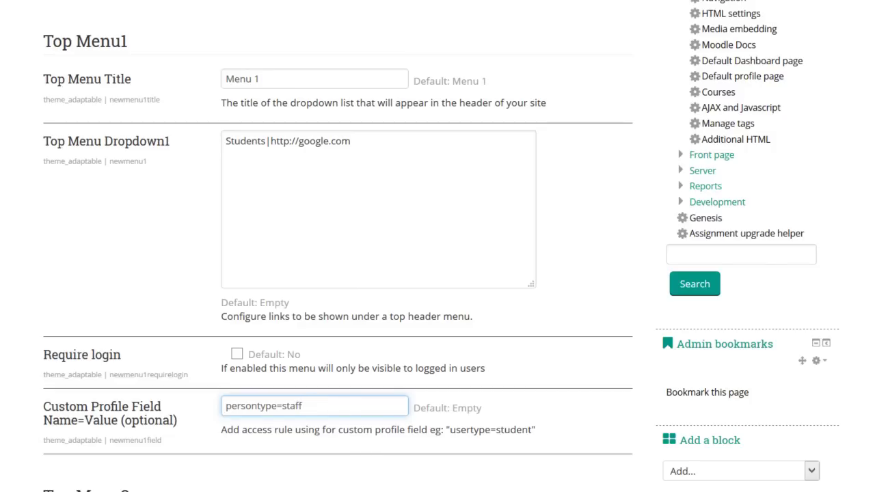
Scroll through Top Menu1–4, including titles menu3 and menu four
scroll(438, 246, "down", 10)
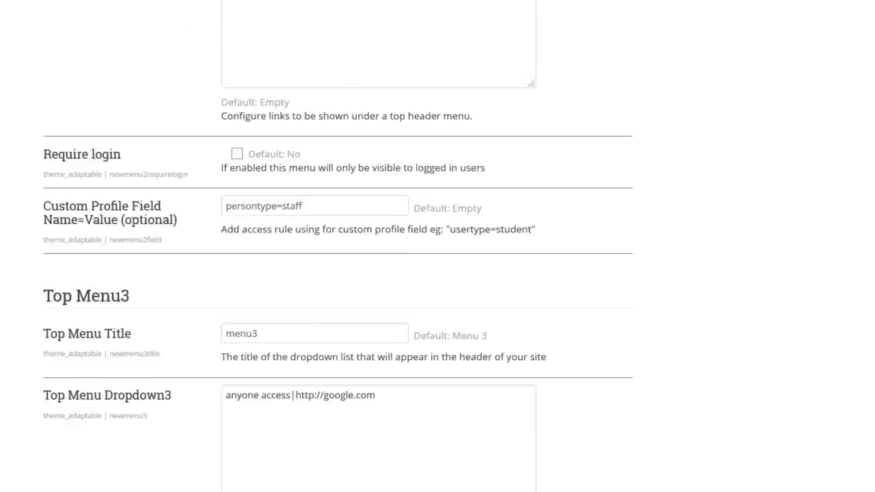
scroll(166, 285, "down", 8)
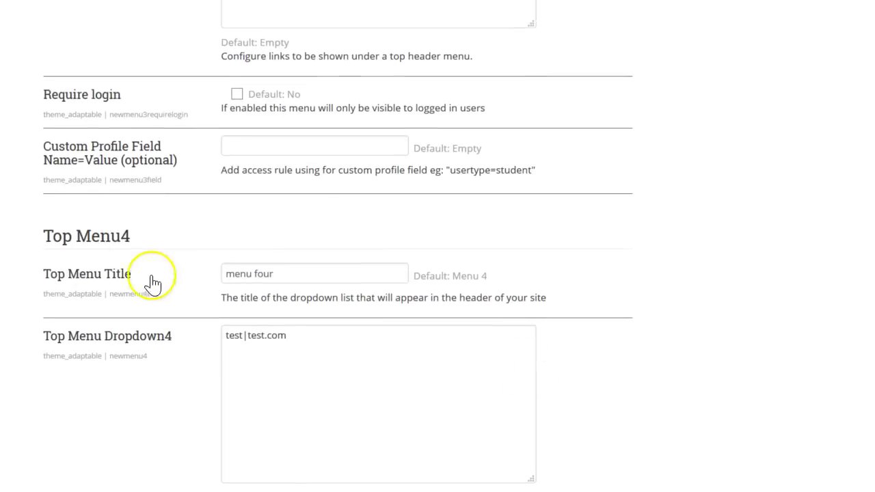
scroll(438, 246, "up", 18)
scroll(437, 246, "up", 2)
scroll(437, 246, "down", 5)
scroll(438, 247, "down", 3)
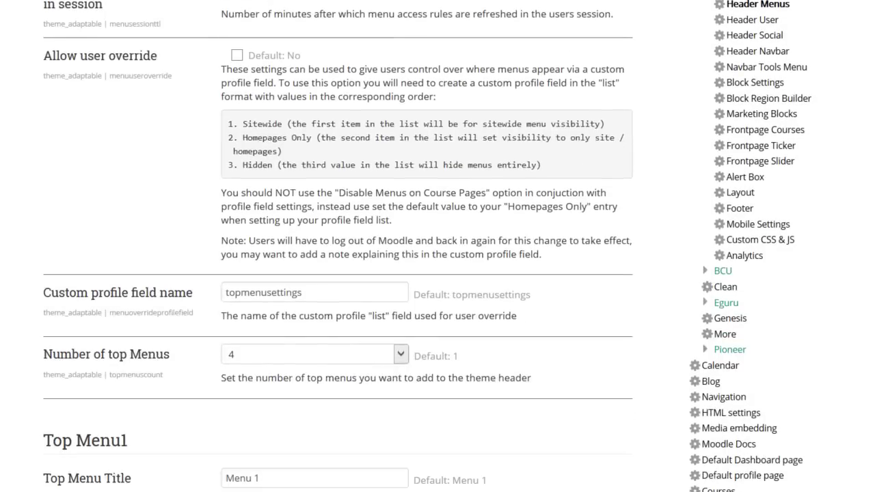
left_click(267, 355)
Compare the Header User link checkboxes against the links in the Admin User dropdown
left_click(753, 19)
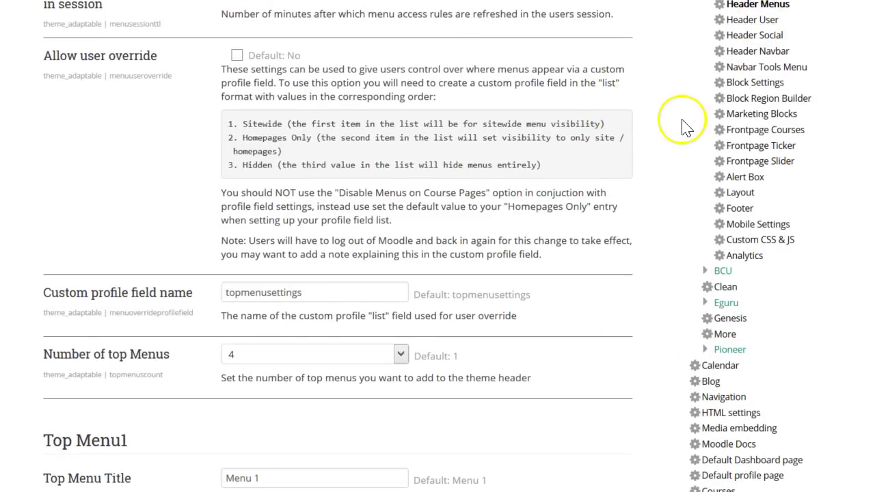
scroll(411, 294, "down", 8)
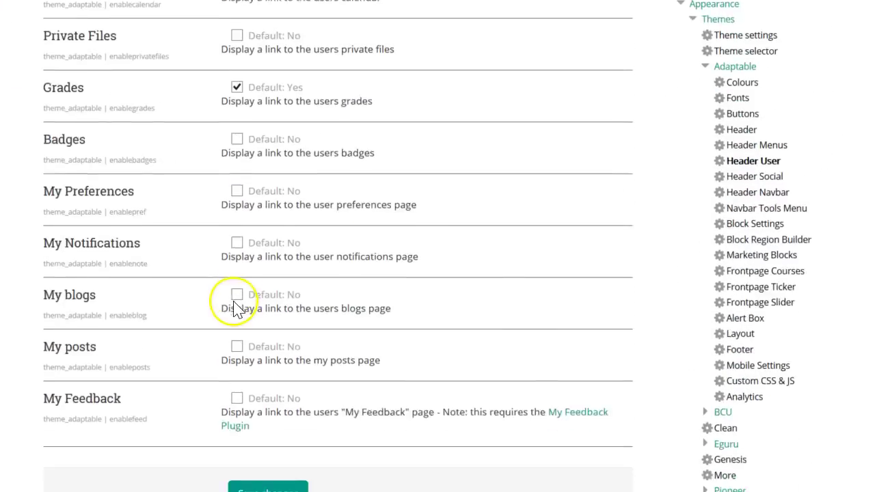
scroll(236, 308, "up", 10)
left_click(796, 8)
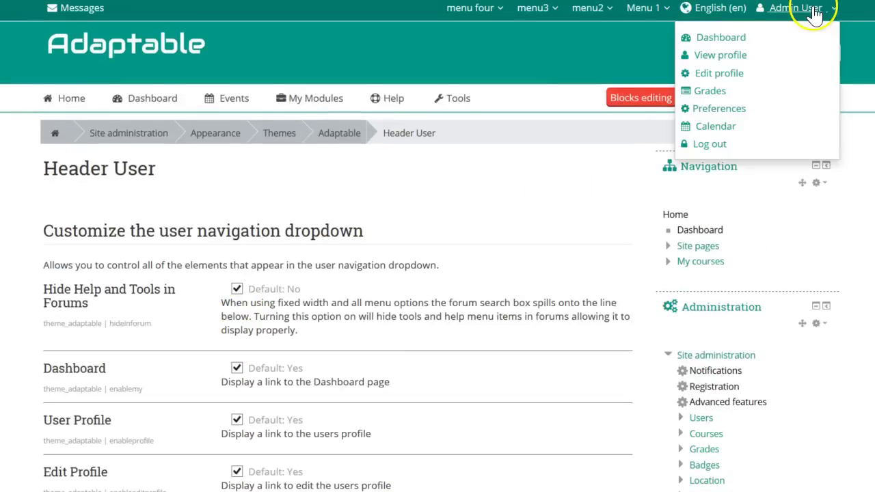
mouse_move(778, 16)
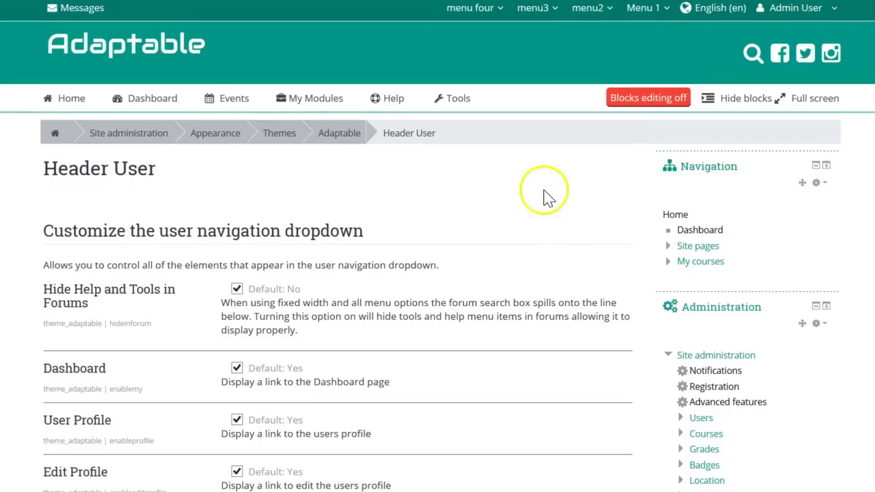
scroll(540, 205, "down", 7)
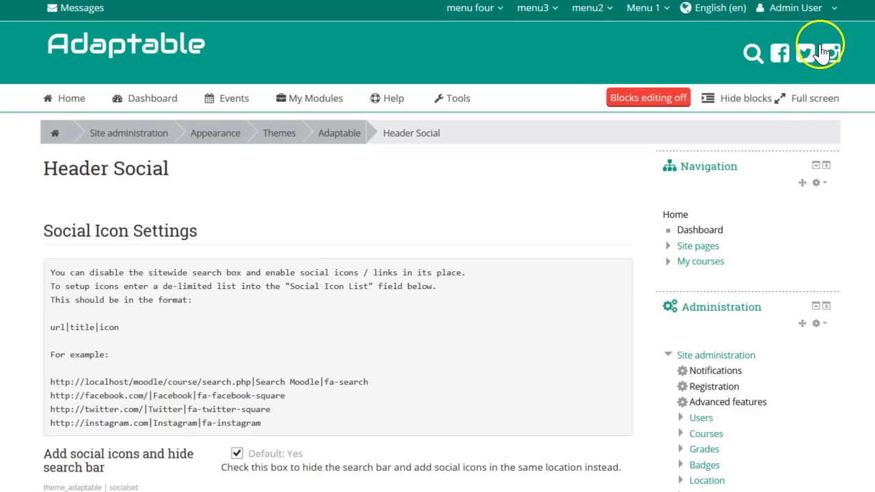
Inspect the four lines of the Header Social icon list
scroll(434, 235, "down", 3)
scroll(434, 235, "down", 3)
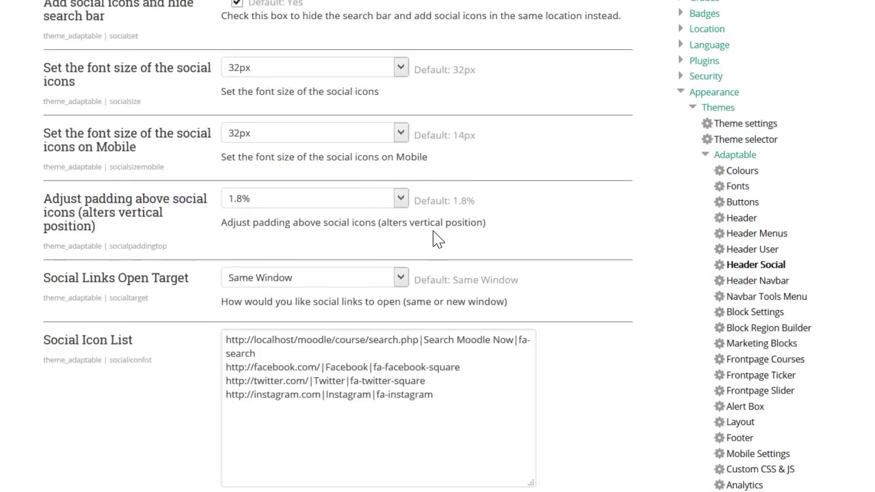
left_click_drag(430, 389, 223, 336)
left_click(460, 386)
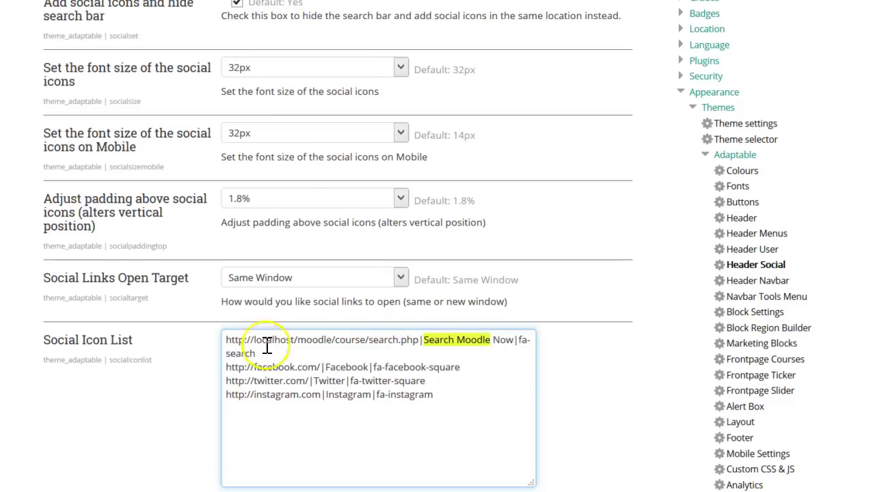
scroll(555, 347, "up", 2)
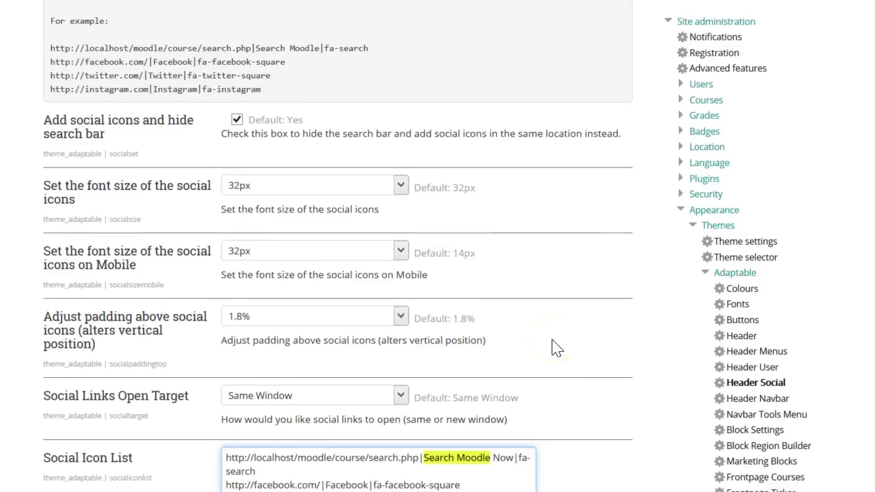
scroll(561, 345, "down", 2)
left_click(758, 301)
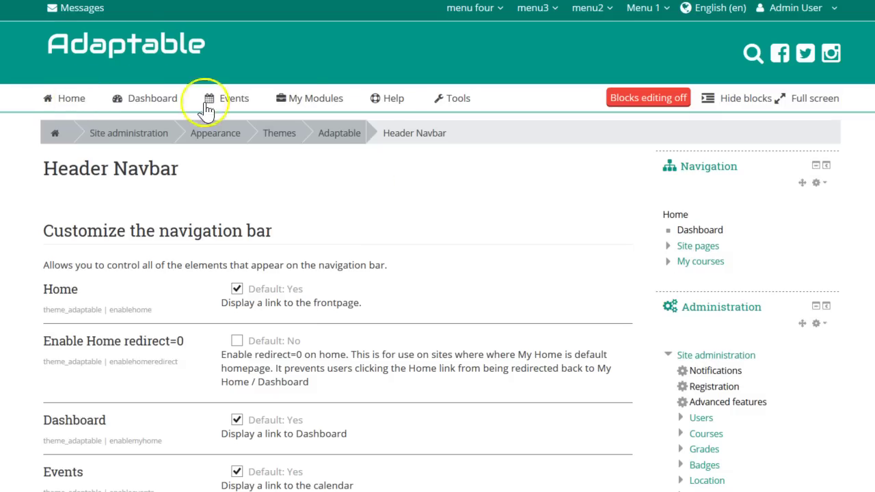
scroll(334, 268, "down", 6)
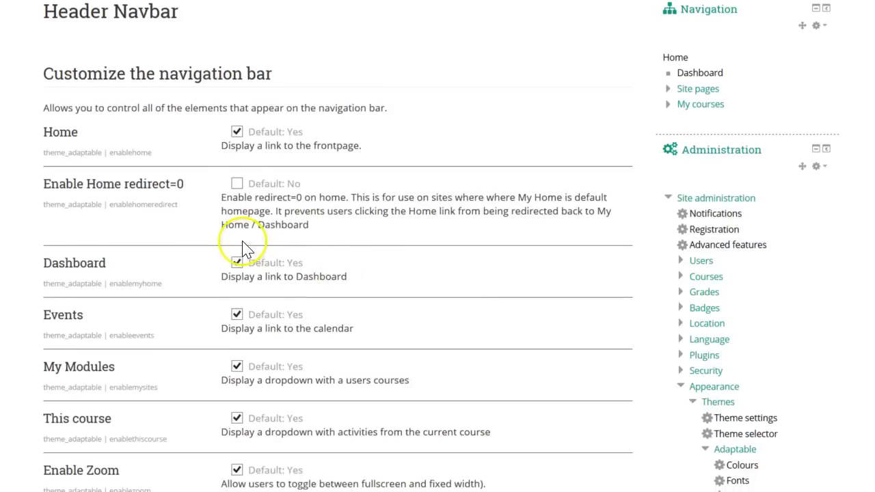
scroll(245, 251, "down", 3)
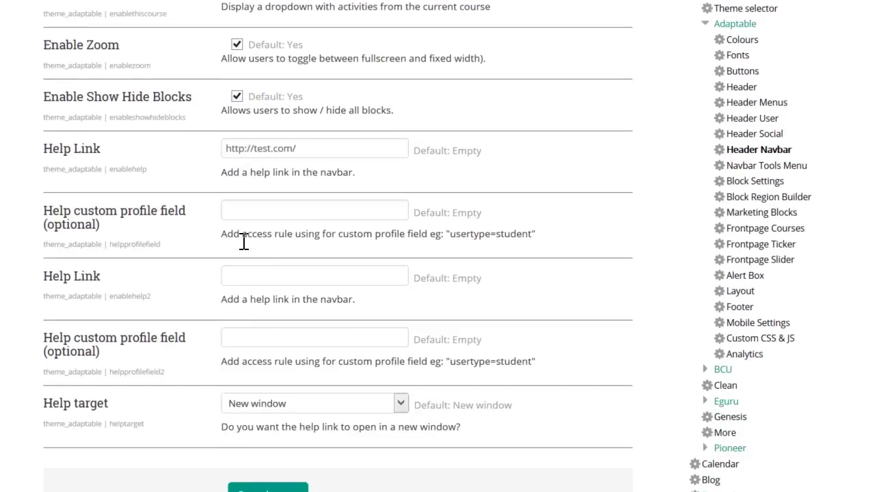
scroll(244, 242, "up", 3)
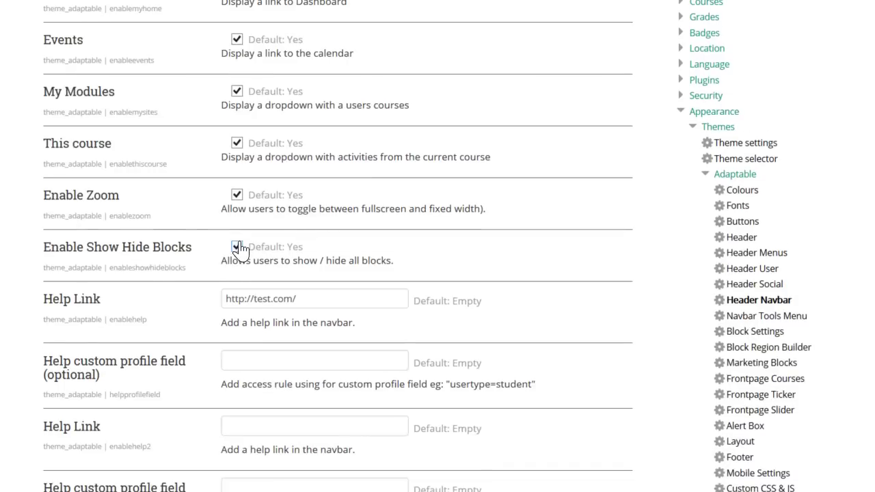
left_click(249, 202)
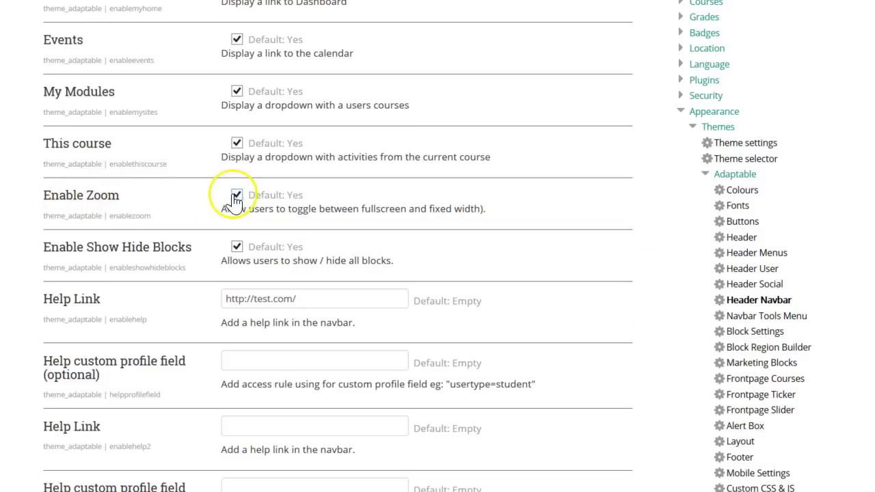
scroll(260, 195, "up", 6)
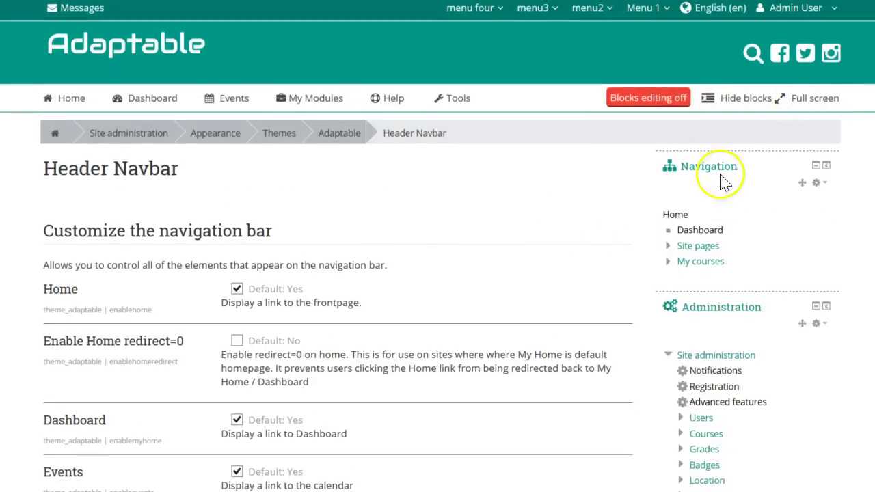
scroll(645, 244, "down", 4)
scroll(645, 269, "down", 3)
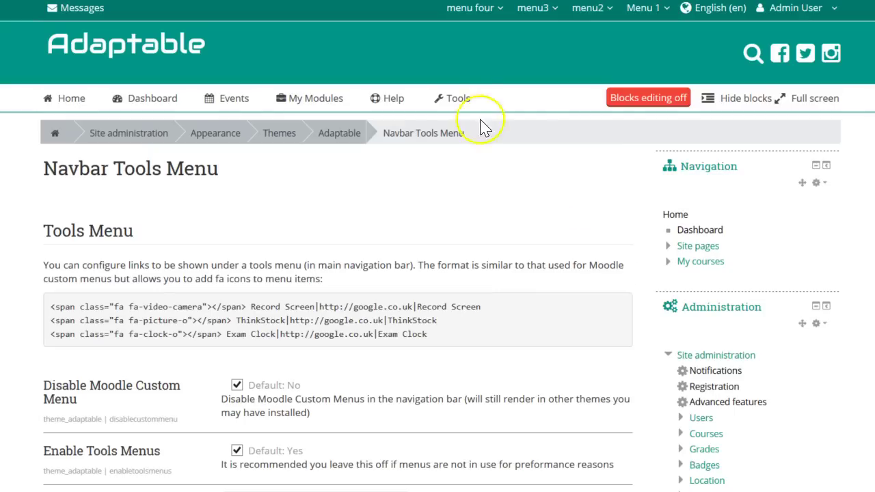
left_click(465, 103)
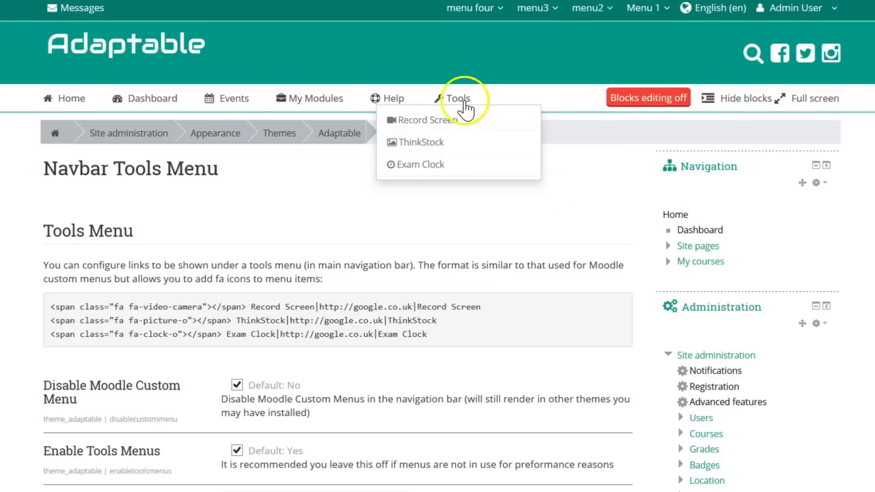
left_click(384, 227)
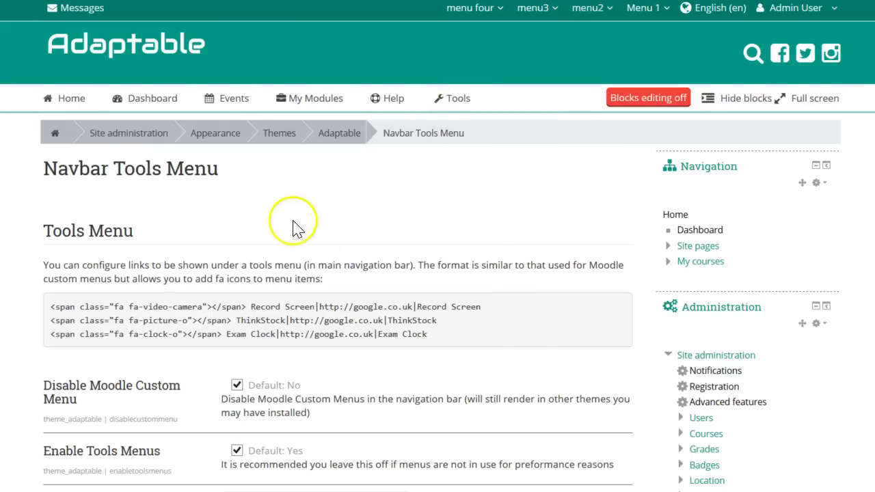
scroll(293, 225, "down", 3)
scroll(479, 159, "up", 3)
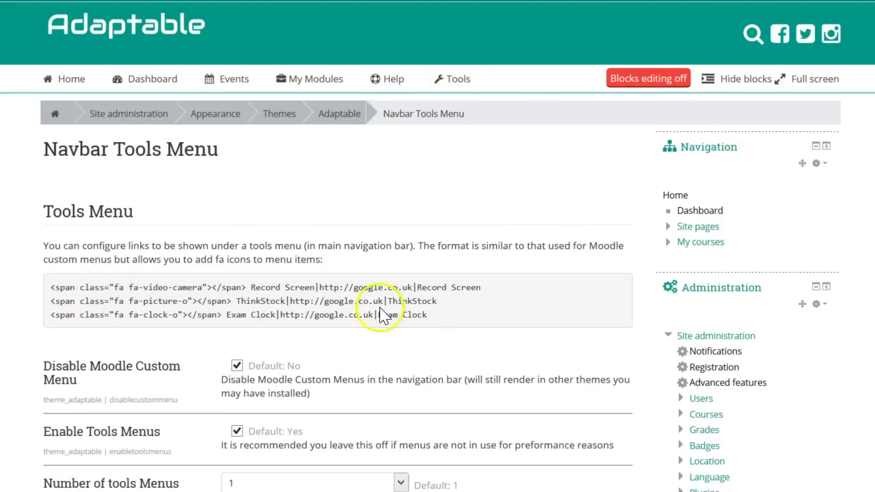
scroll(561, 292, "down", 2)
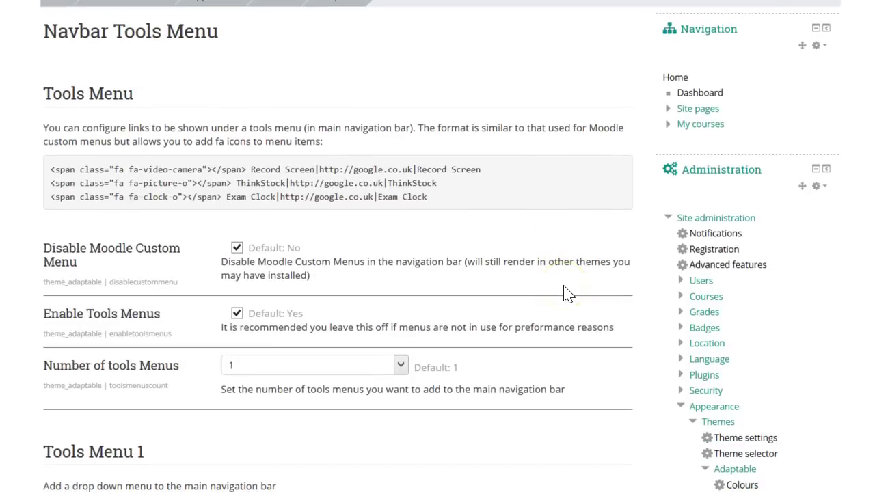
scroll(565, 294, "down", 1)
scroll(371, 230, "down", 1)
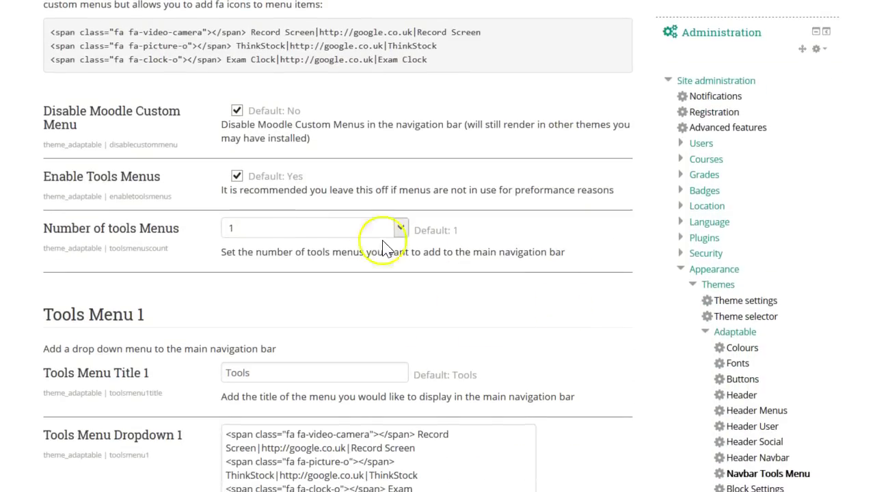
left_click(303, 234)
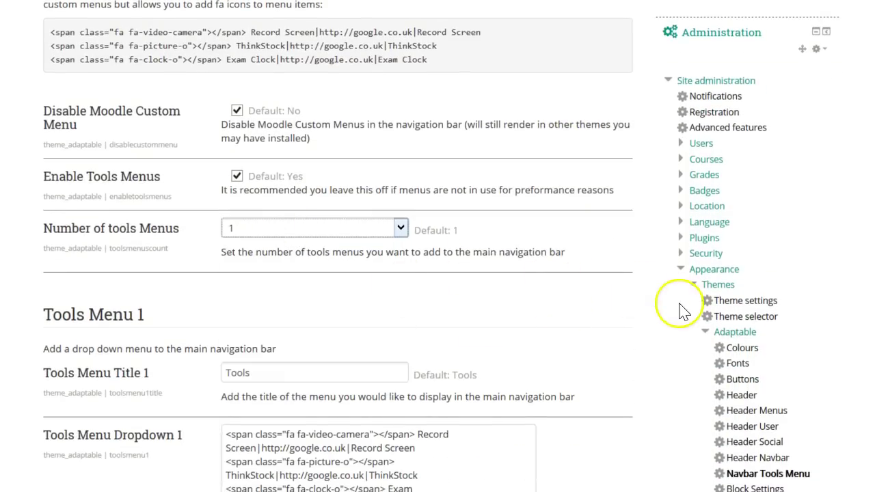
scroll(678, 308, "down", 3)
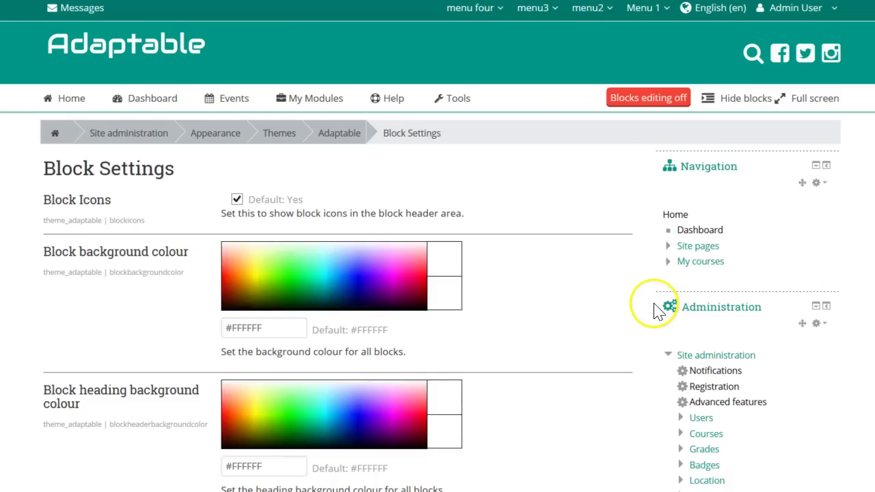
Review block colours: link #000, border #59585D and header font #009688
scroll(586, 279, "down", 3)
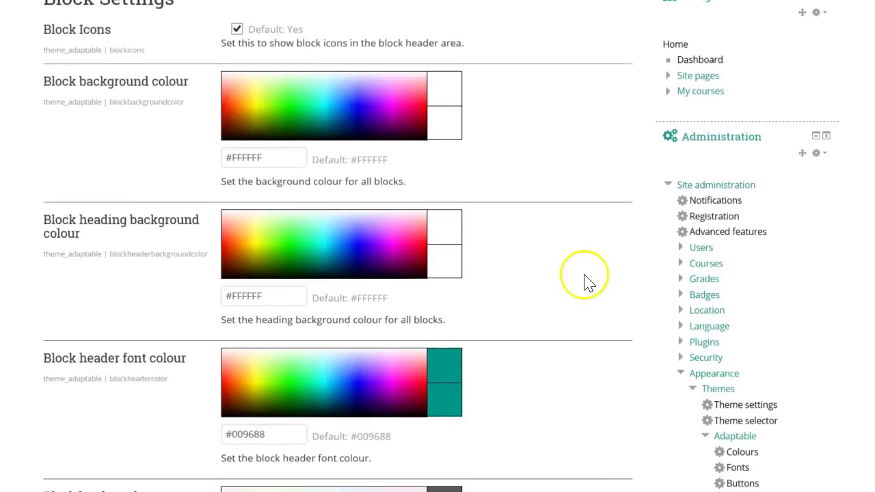
scroll(587, 280, "down", 10)
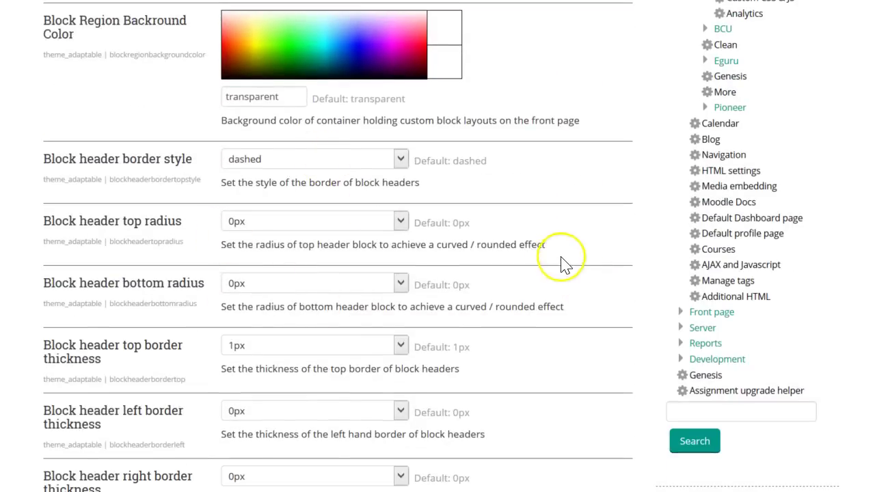
scroll(568, 267, "up", 5)
scroll(574, 269, "up", 6)
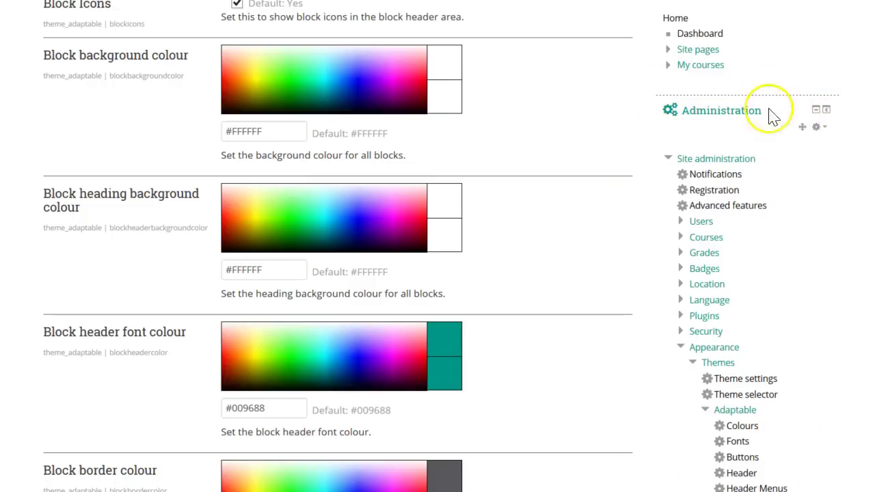
scroll(609, 240, "down", 4)
scroll(611, 240, "down", 1)
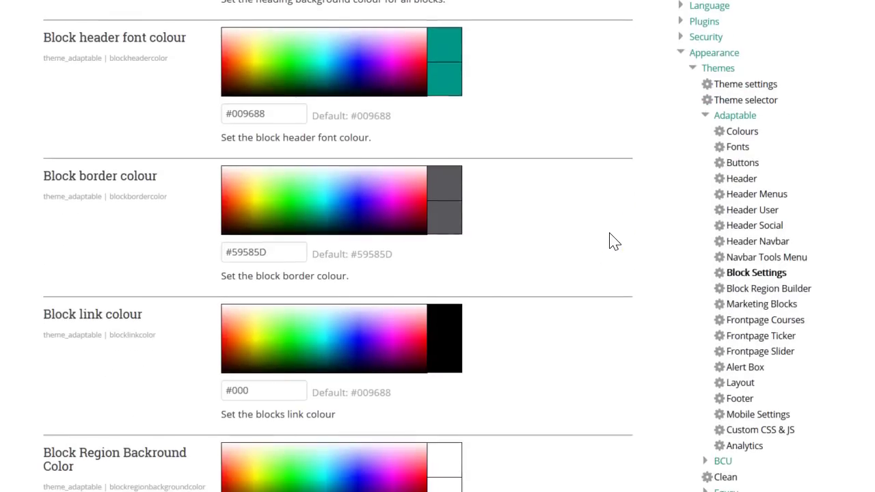
left_click(762, 288)
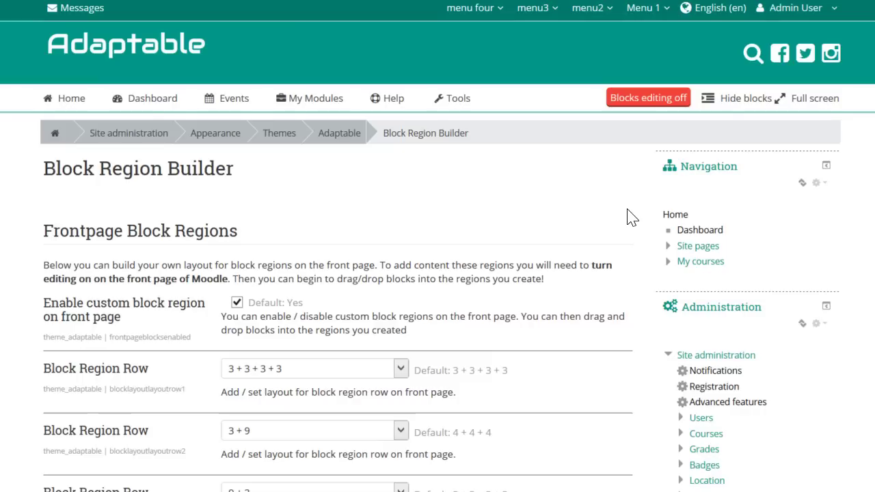
Scroll through the Block Region Builder row layouts
left_click(605, 219)
scroll(605, 227, "down", 3)
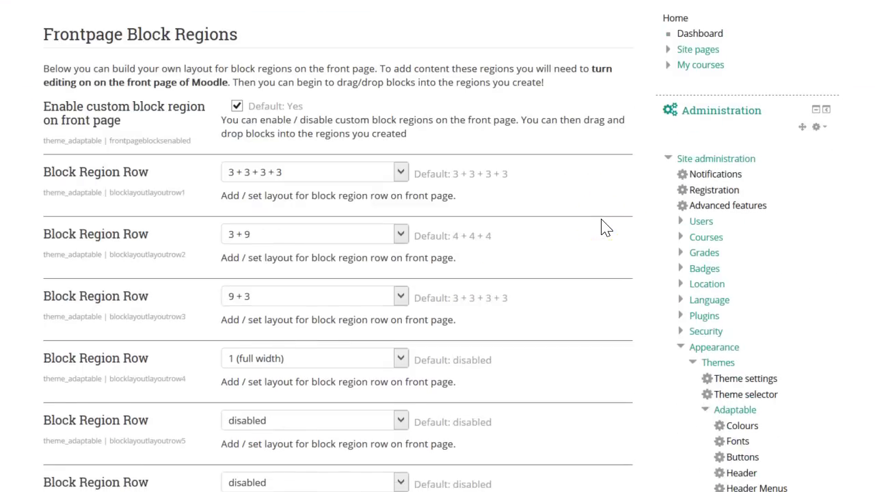
scroll(171, 189, "down", 5)
scroll(123, 239, "down", 3)
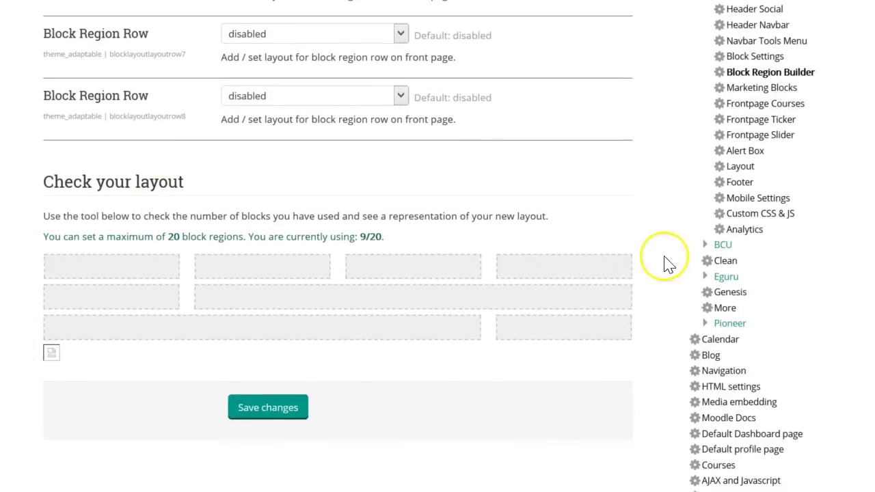
scroll(303, 147, "up", 3)
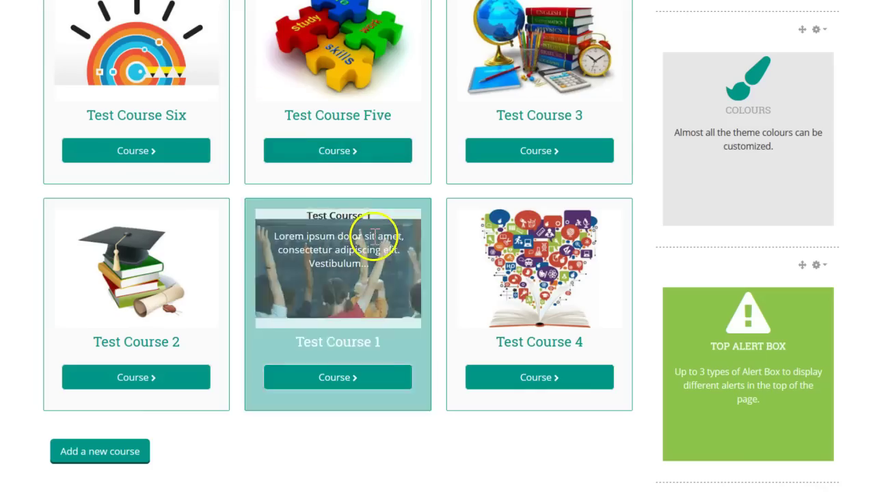
scroll(372, 238, "up", 8)
scroll(374, 235, "up", 1)
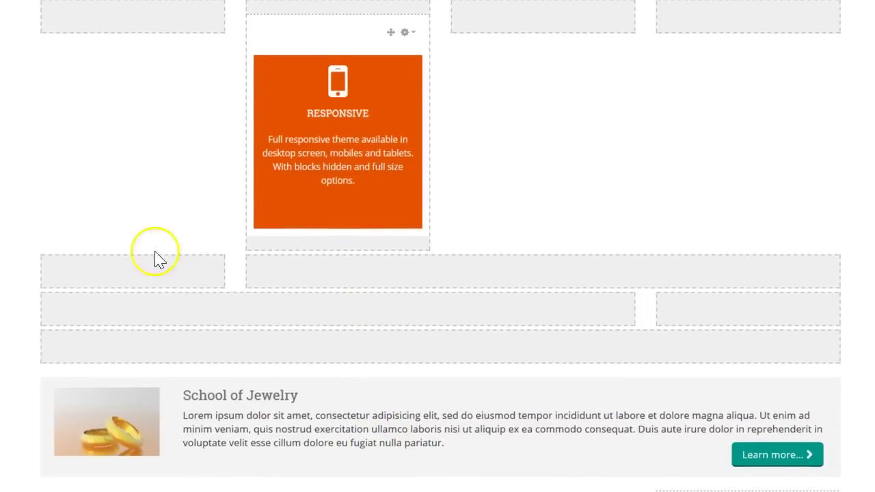
scroll(356, 185, "up", 3)
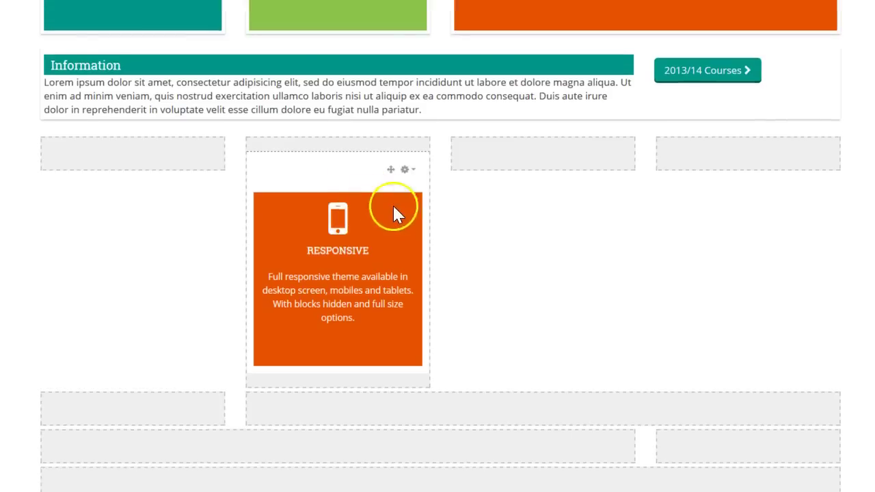
Move the front-page Responsive block into the rightmost region of the custom row
left_click_drag(392, 170, 514, 157)
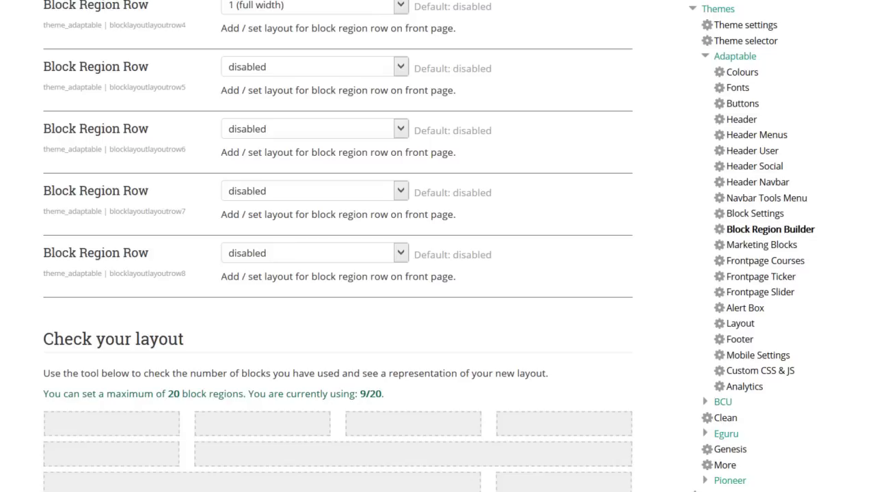
left_click(761, 245)
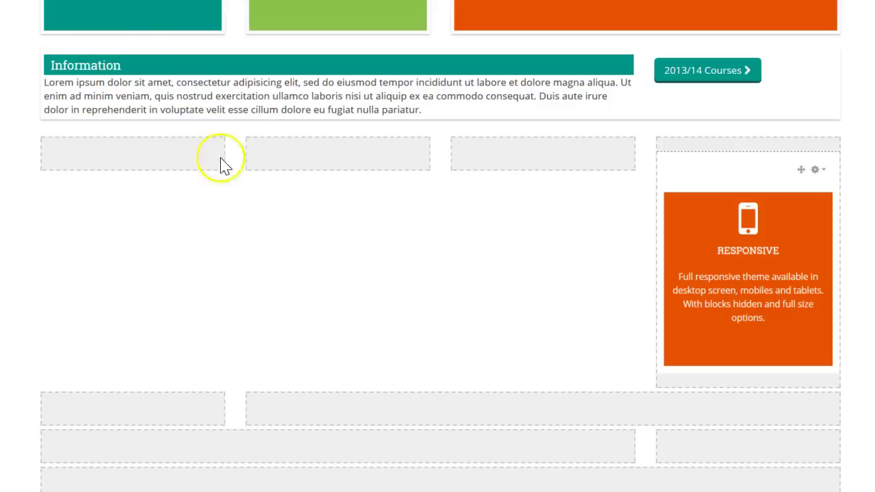
scroll(225, 190, "up", 8)
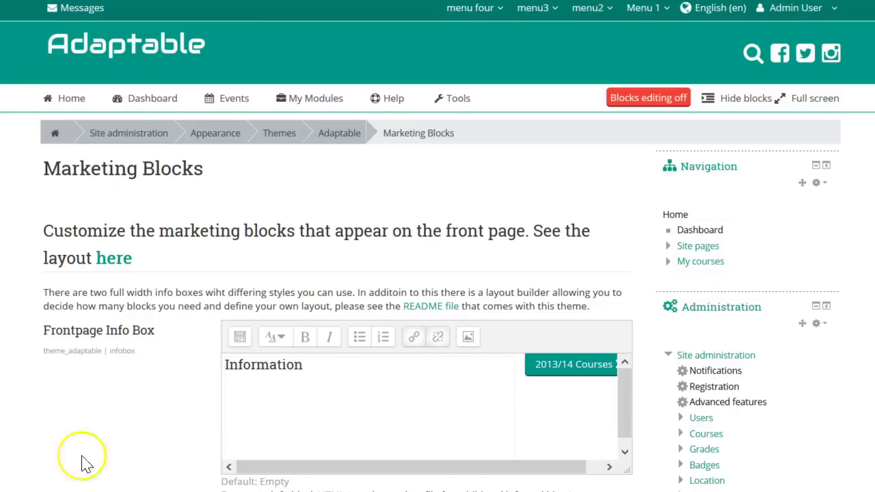
Review the Marketing Blocks layout builder rows and block editors, then go to Frontpage Courses
scroll(188, 332, "down", 6)
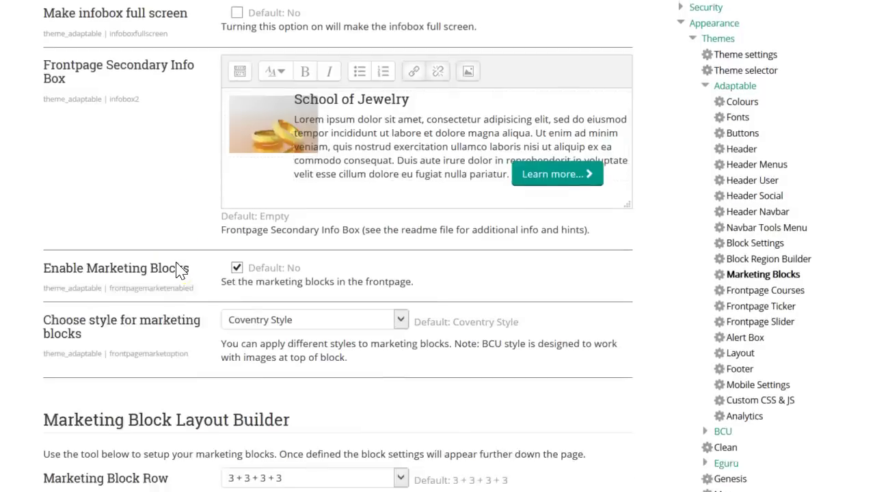
scroll(176, 268, "down", 5)
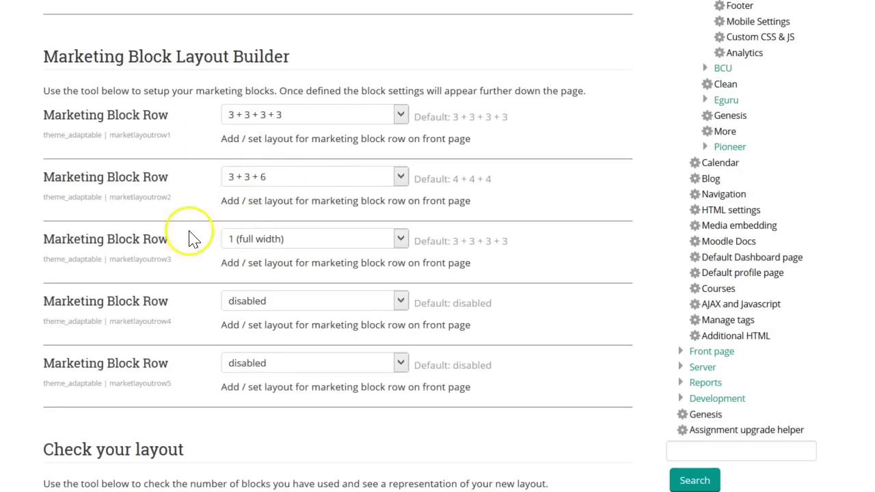
scroll(190, 236, "down", 3)
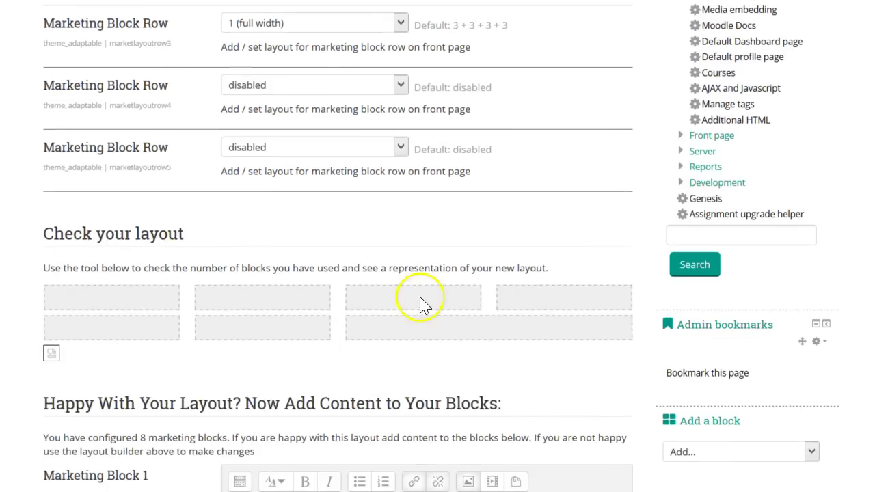
scroll(479, 330, "down", 3)
scroll(146, 297, "down", 1)
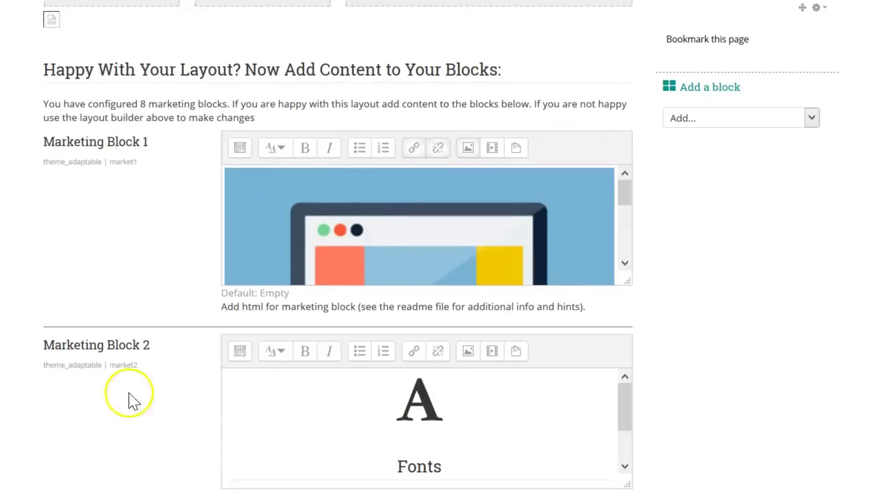
scroll(132, 214, "up", 4)
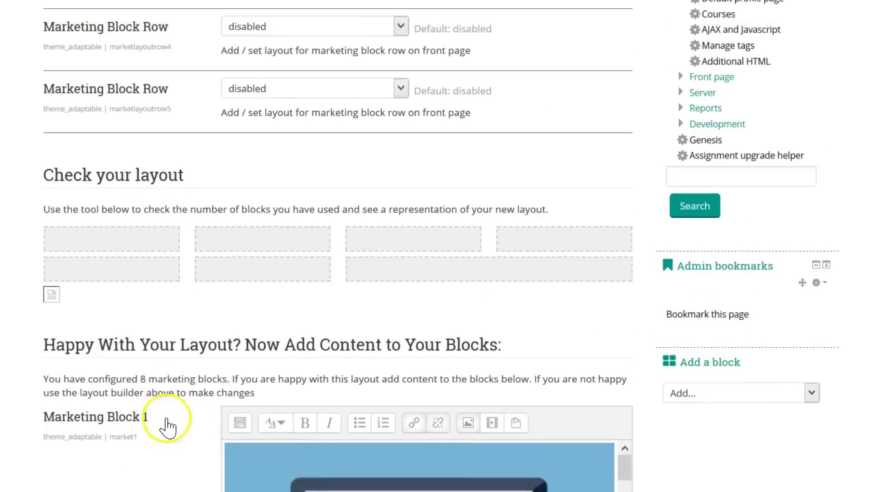
scroll(572, 167, "up", 4)
scroll(572, 181, "up", 4)
left_click(765, 182)
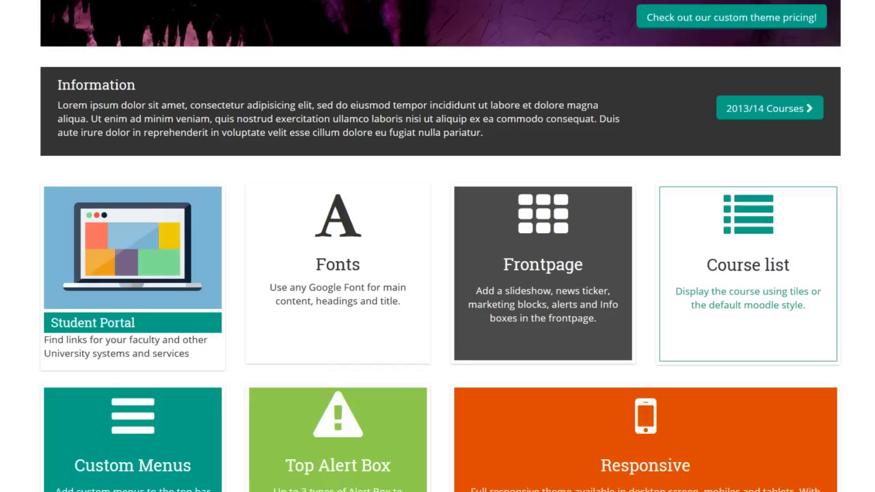
Change Frontpage Course Boxes from Tiles w/ overlay to Coventry Tiles and scroll to Save changes
scroll(438, 246, "down", 10)
scroll(438, 246, "down", 5)
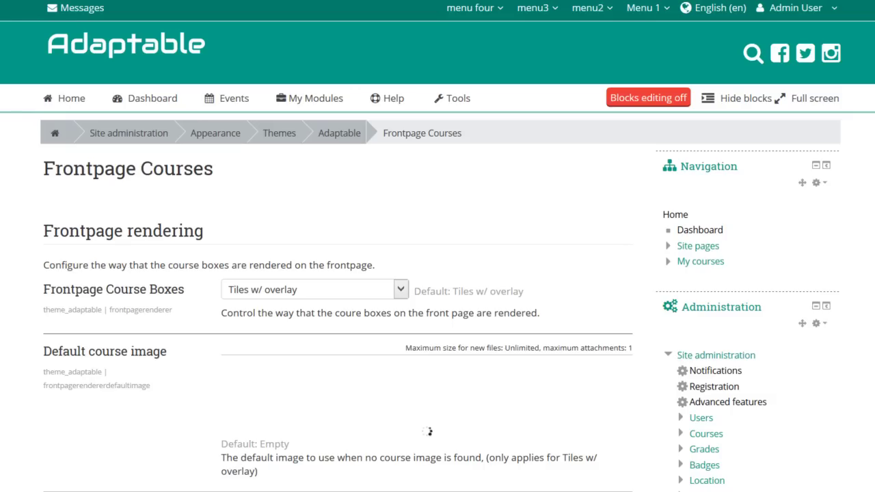
scroll(397, 205, "down", 2)
left_click(327, 190)
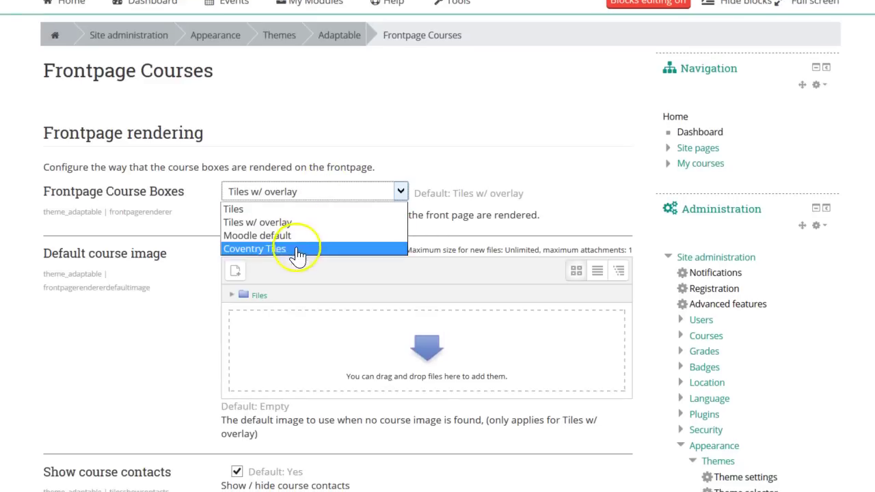
left_click(294, 249)
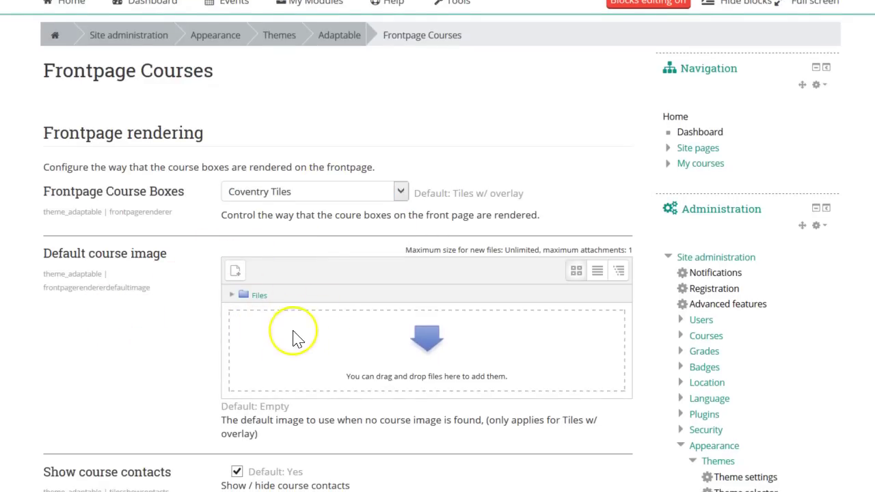
scroll(293, 336, "down", 2)
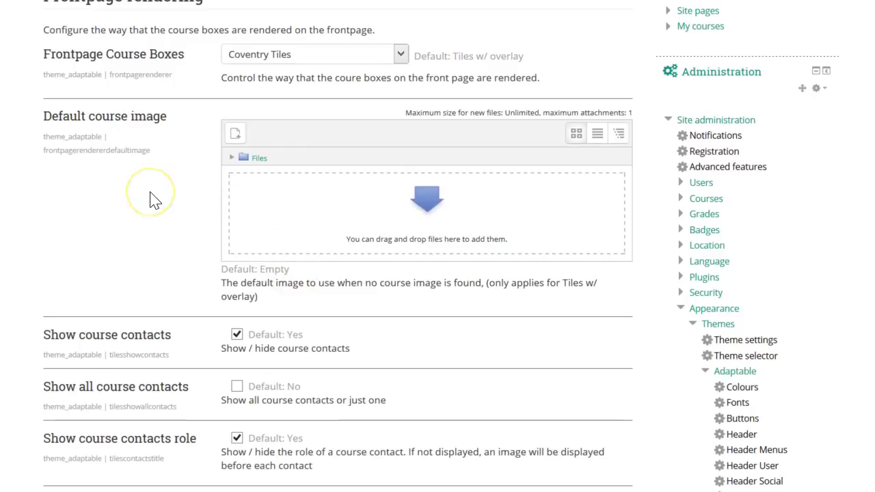
scroll(152, 199, "down", 2)
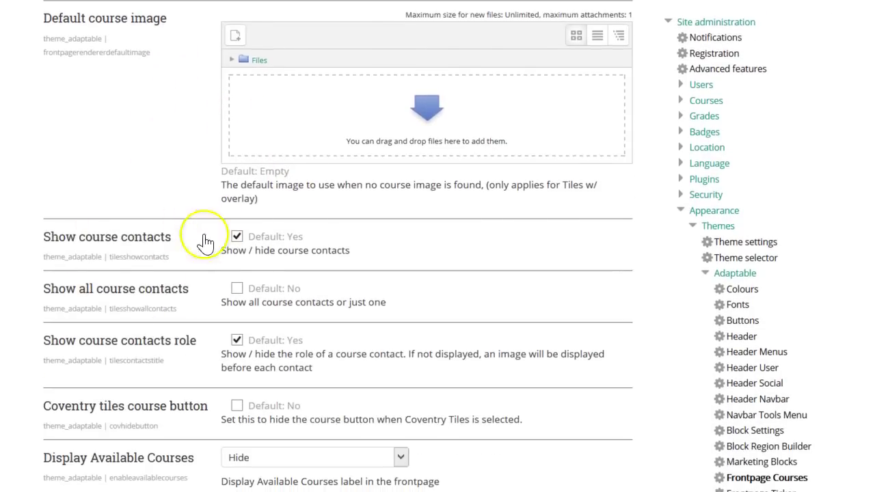
scroll(150, 274, "down", 2)
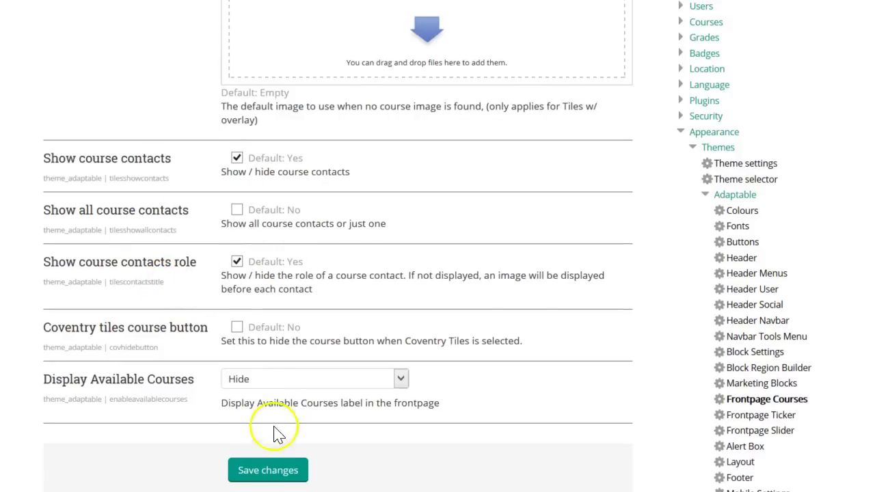
Save the Coventry Tiles course box setting and check the hide course button option below
left_click(268, 471)
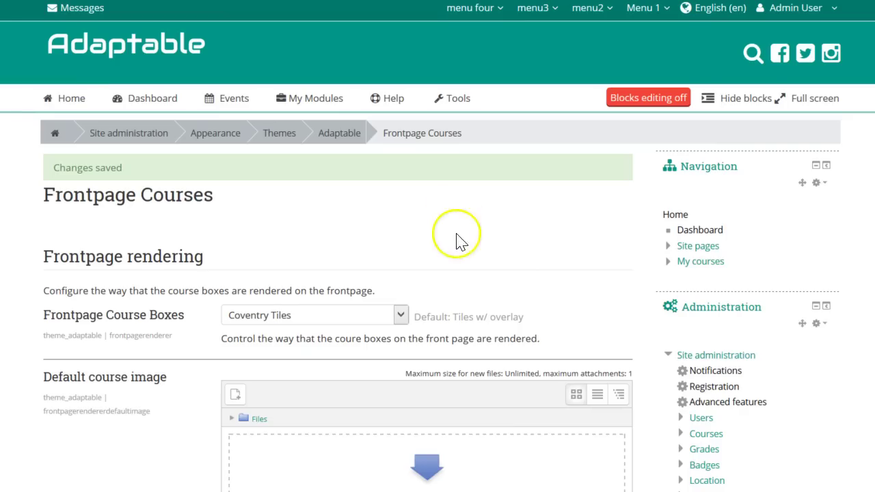
scroll(458, 236, "down", 5)
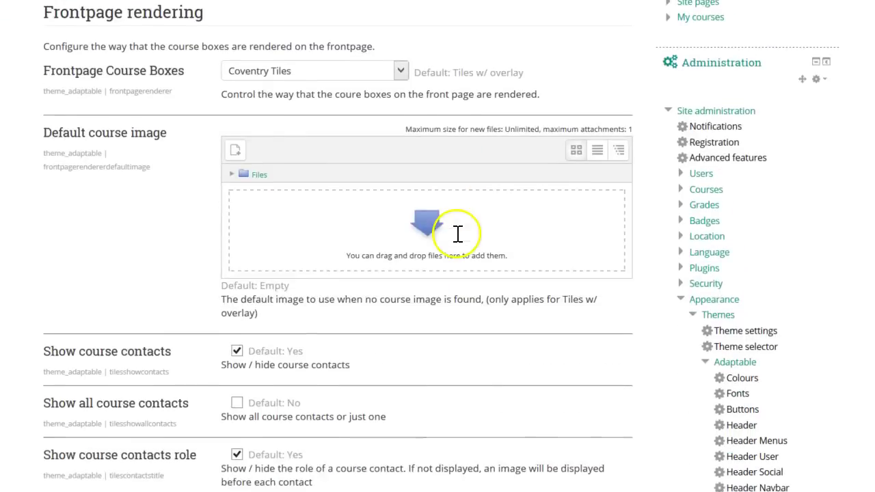
scroll(560, 260, "down", 4)
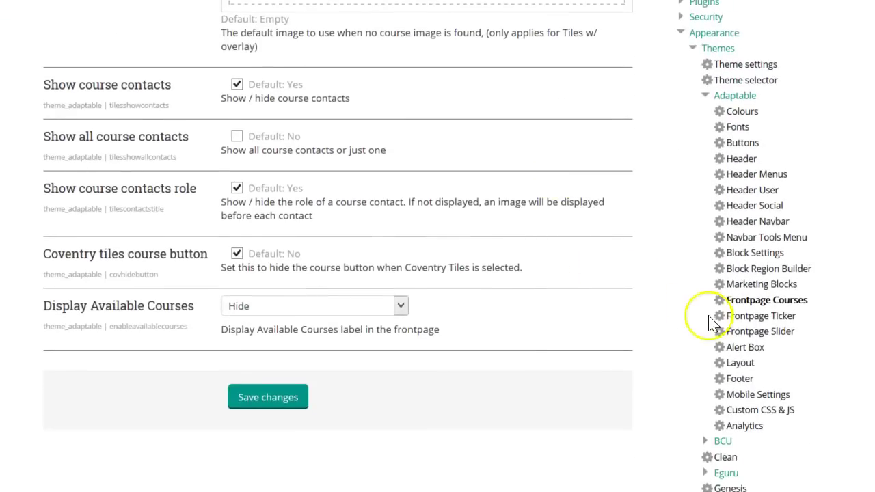
Review the Frontpage Ticker settings with staff, student and everyone news ticker texts
left_click(753, 318)
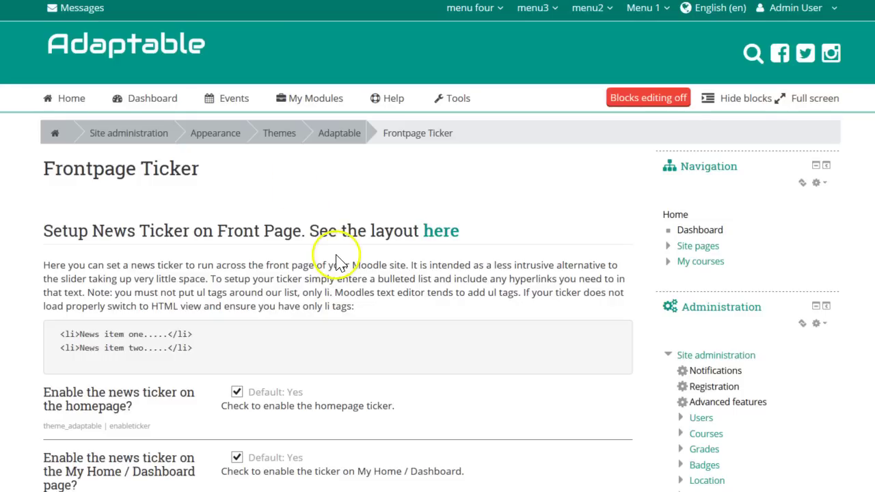
scroll(349, 273, "down", 5)
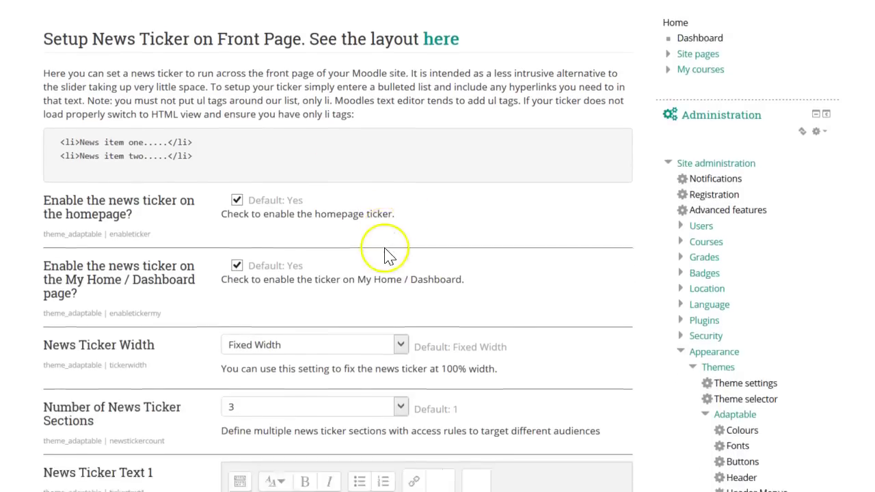
scroll(143, 263, "down", 4)
scroll(144, 267, "down", 3)
scroll(226, 377, "down", 1)
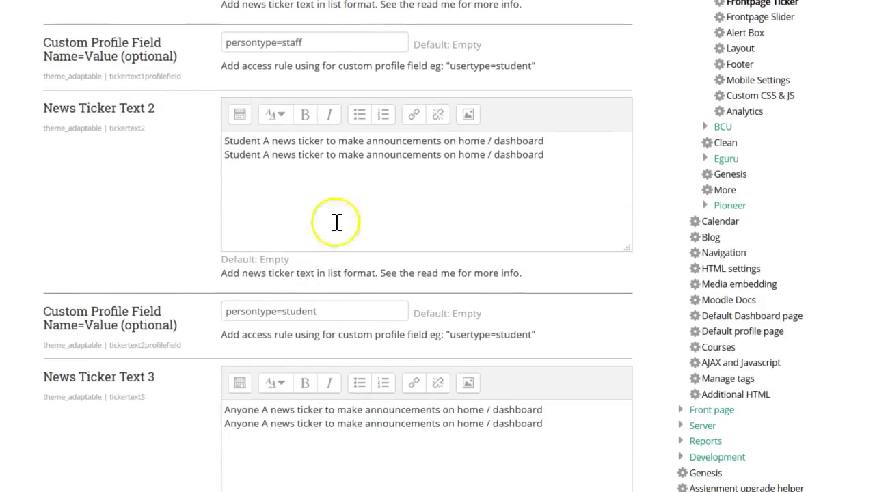
scroll(307, 209, "up", 5)
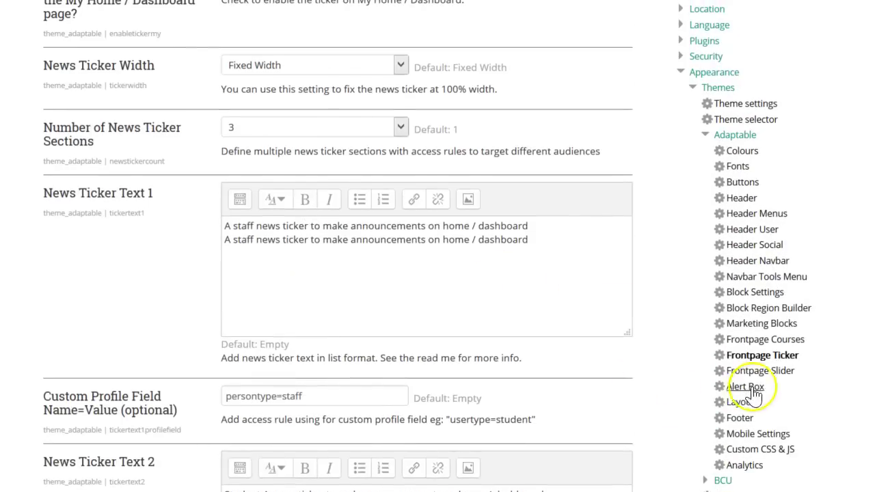
Bring up the Frontpage Slider settings and scroll through its options
left_click(756, 370)
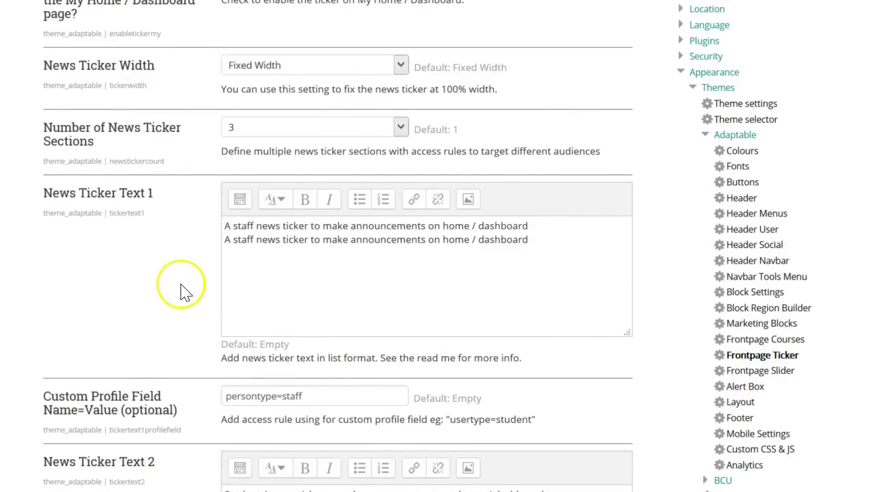
scroll(184, 290, "down", 5)
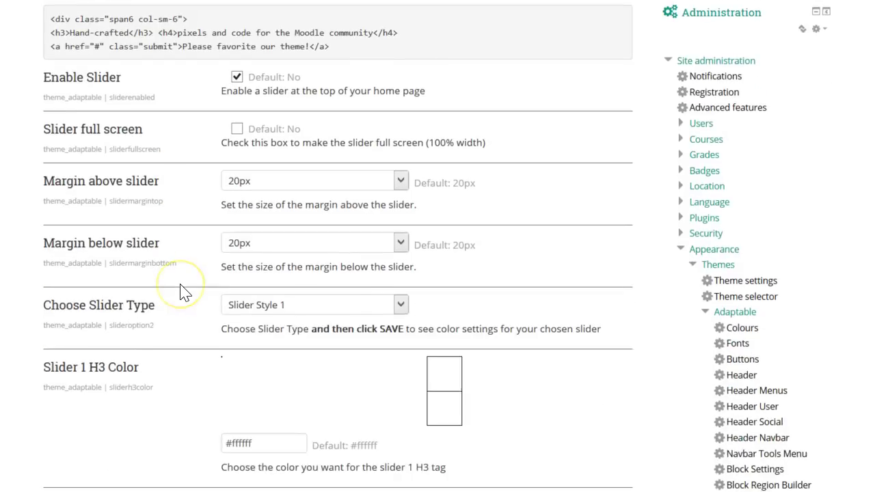
scroll(185, 291, "down", 1)
scroll(184, 290, "down", 3)
scroll(184, 293, "up", 3)
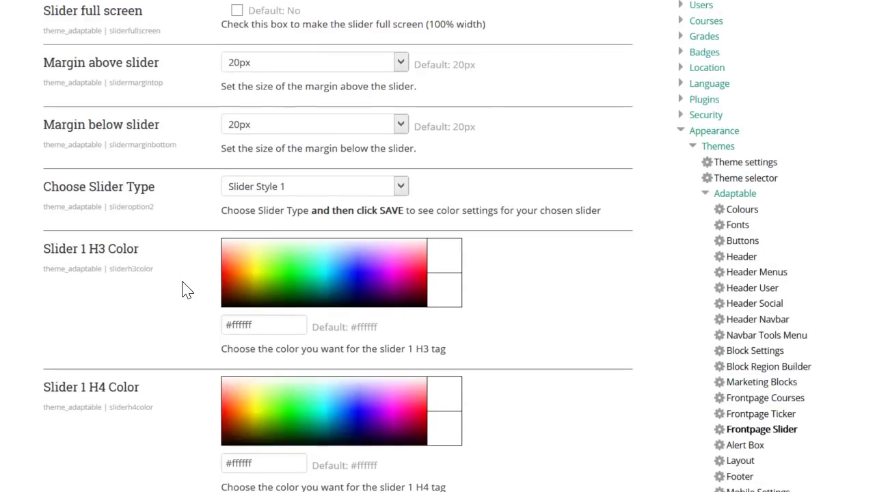
Check the Slider Type choices without changing them, then save the slider settings
left_click(259, 193)
key("Escape")
scroll(290, 232, "down", 3)
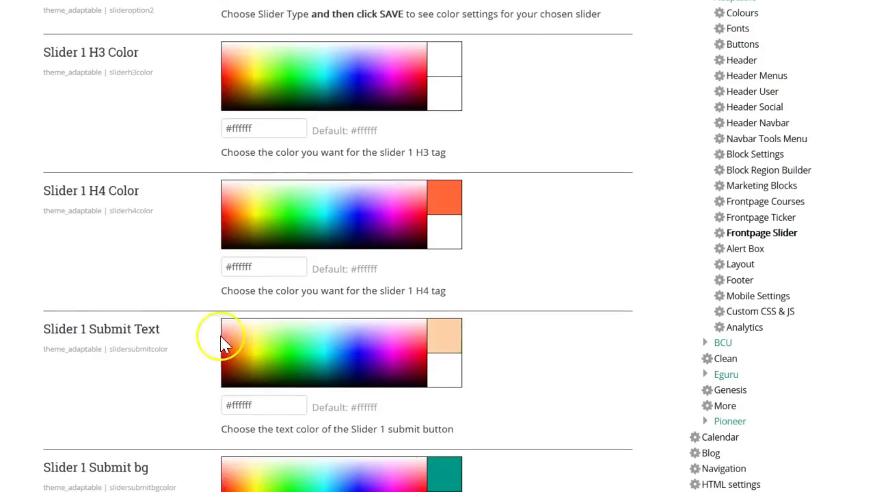
scroll(438, 372, "down", 3)
scroll(437, 372, "down", 10)
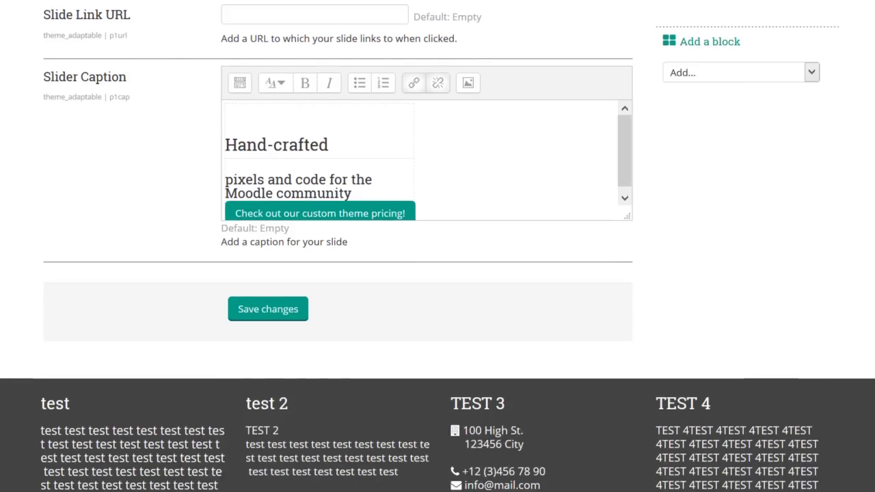
left_click(268, 316)
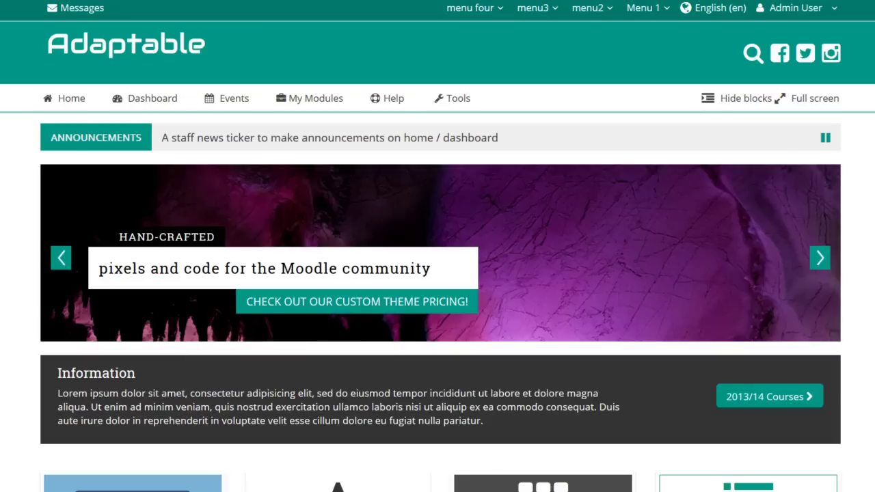
right_click(207, 106)
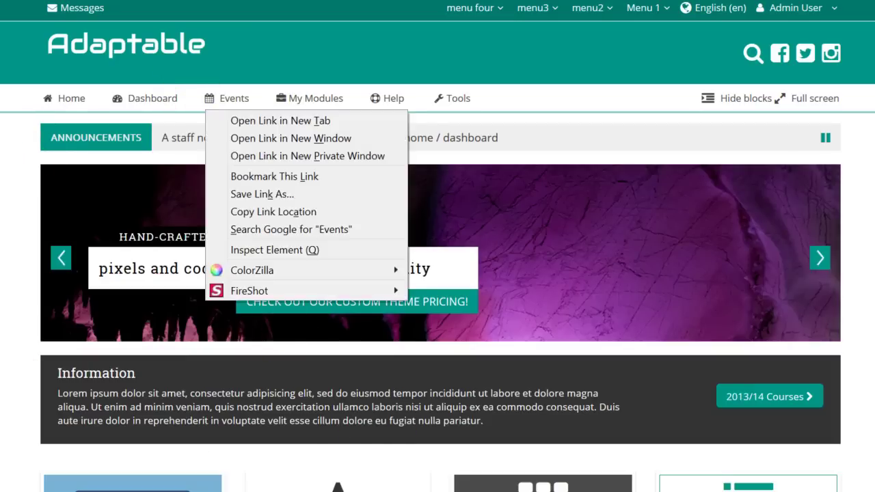
key("Escape")
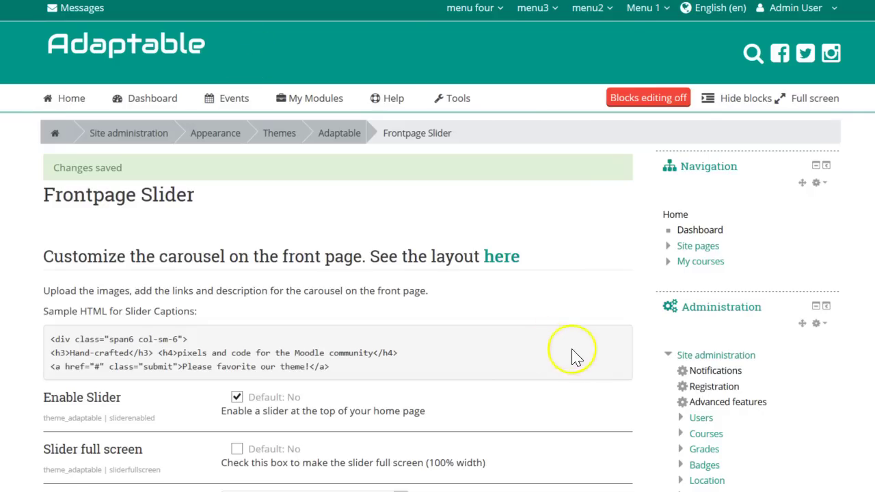
scroll(573, 356, "down", 5)
scroll(479, 300, "down", 2)
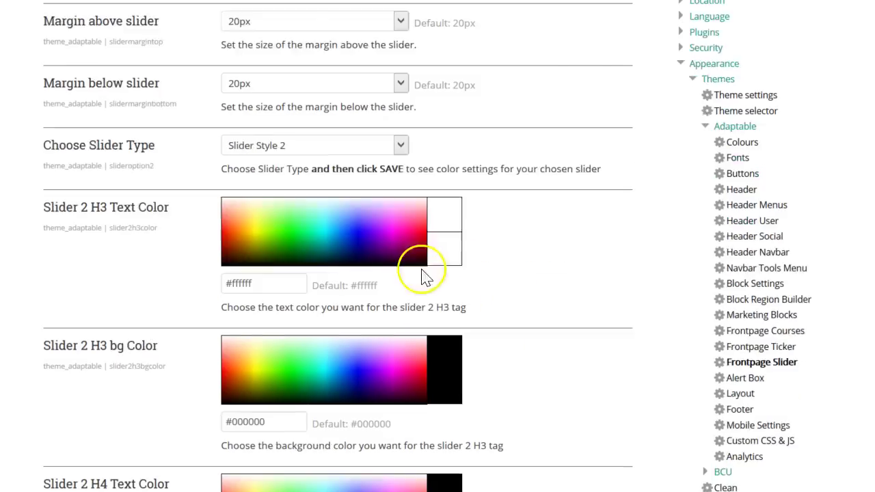
scroll(431, 267, "down", 2)
scroll(541, 296, "down", 5)
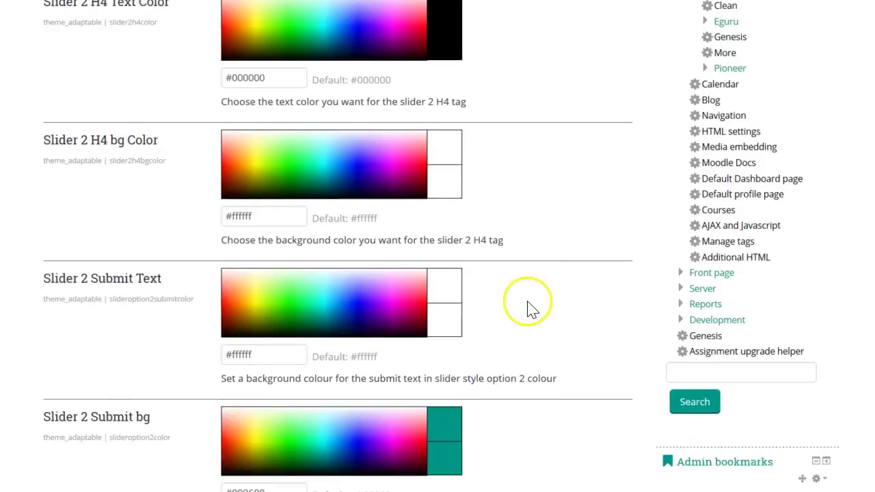
scroll(533, 309, "down", 1)
scroll(488, 362, "down", 2)
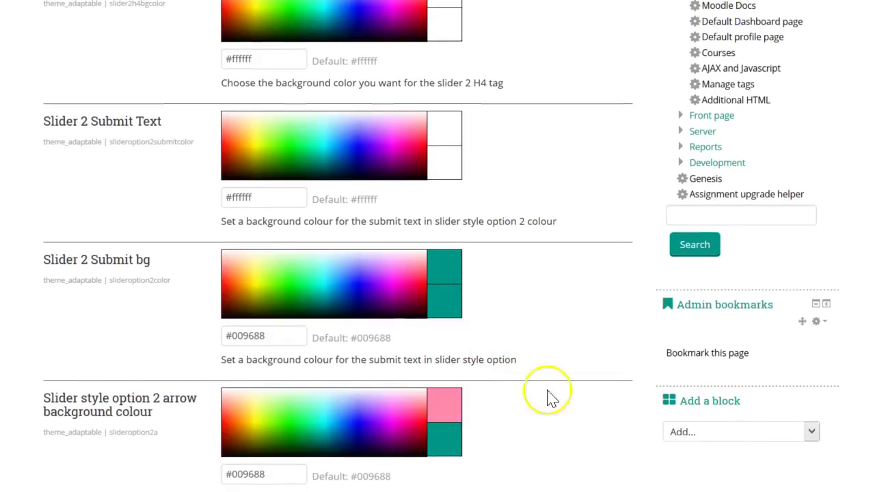
scroll(563, 387, "down", 4)
scroll(155, 414, "down", 6)
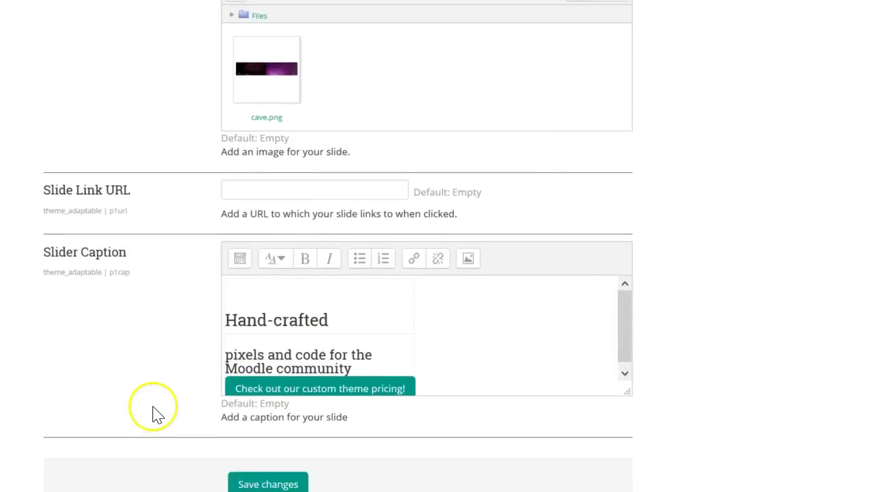
scroll(148, 226, "up", 4)
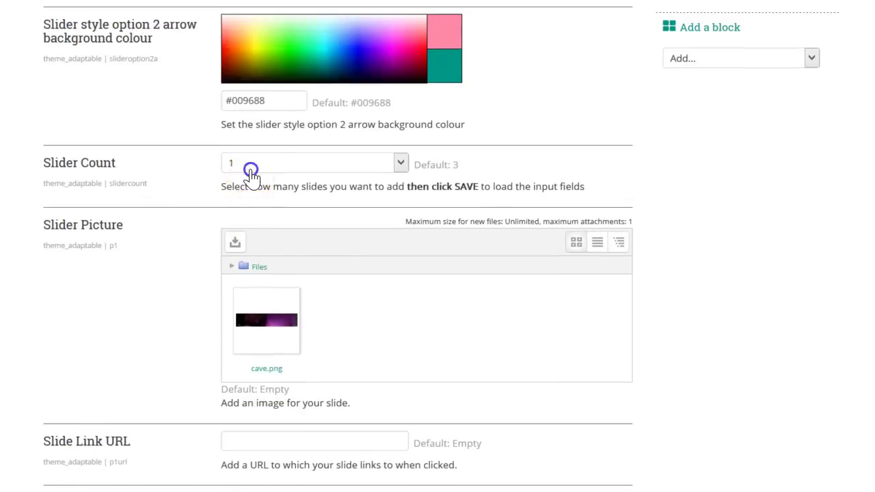
left_click(308, 159)
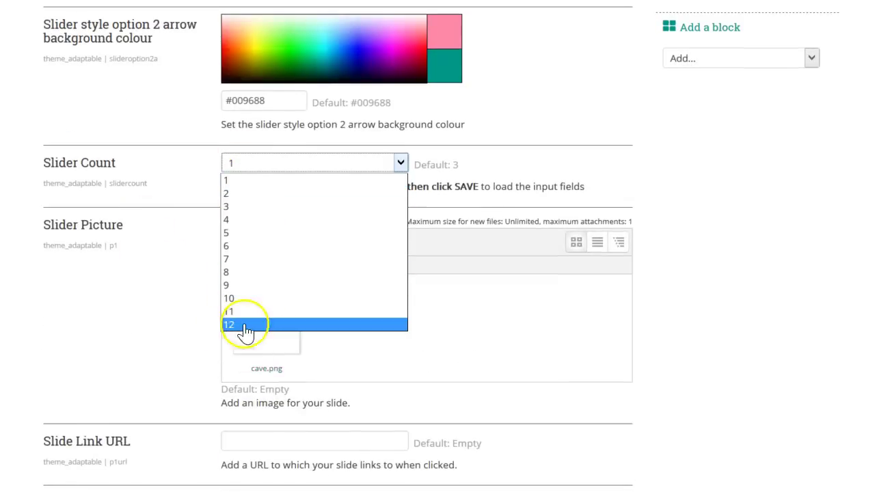
left_click(233, 180)
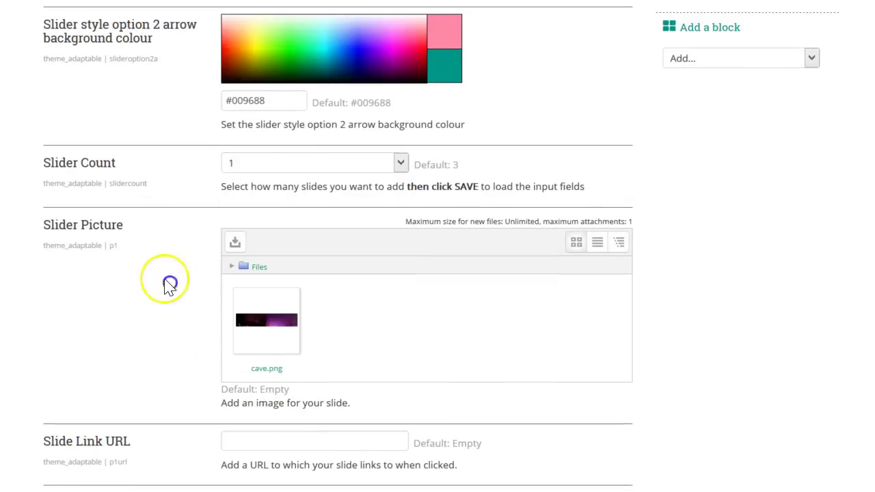
scroll(130, 321, "up", 3)
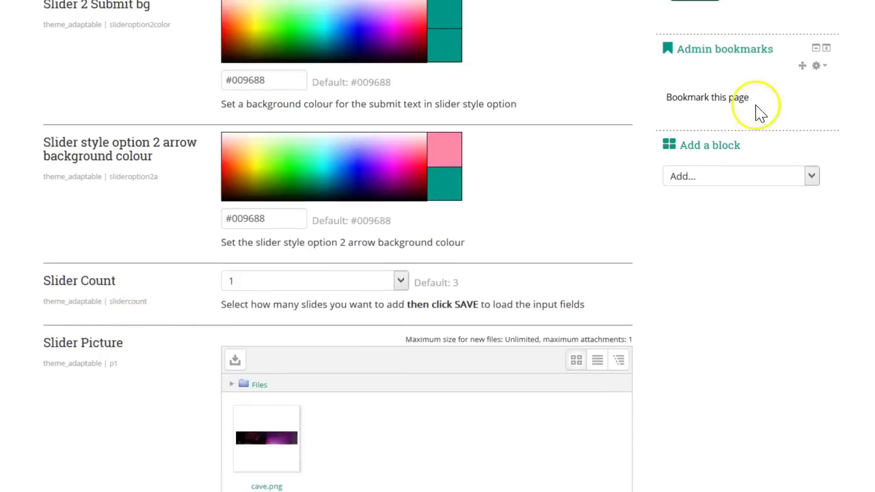
scroll(736, 137, "up", 10)
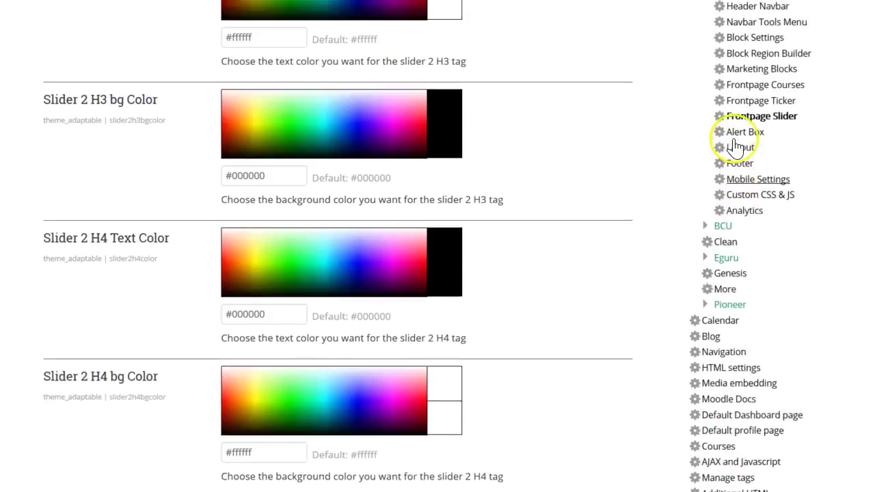
scroll(735, 145, "up", 1)
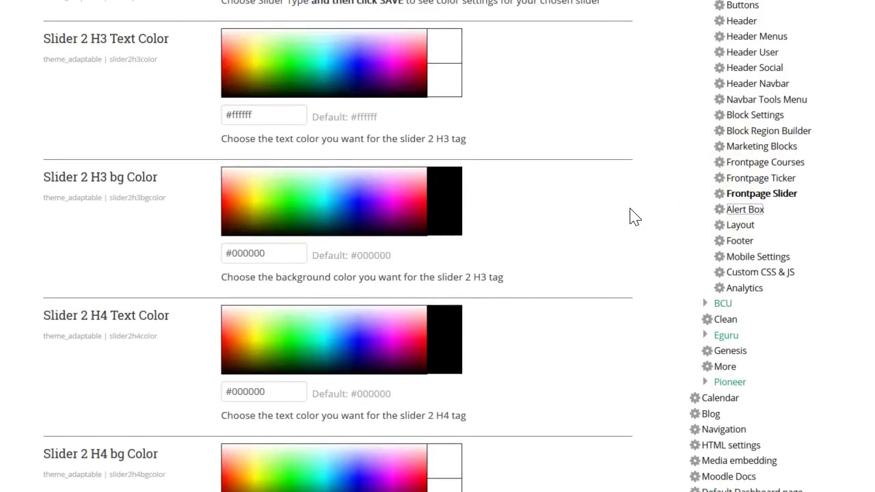
Scroll down to Alert Box 1 and put the cursor in its Alert Key field
scroll(346, 353, "down", 2)
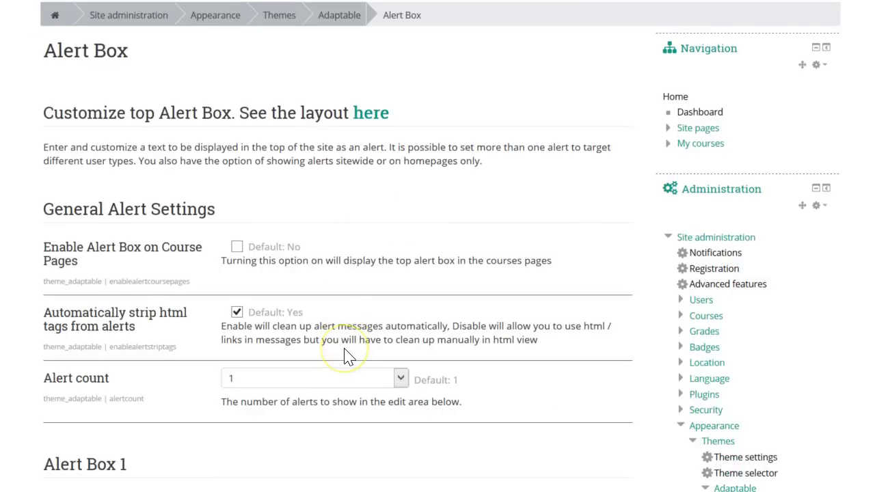
scroll(347, 353, "down", 1)
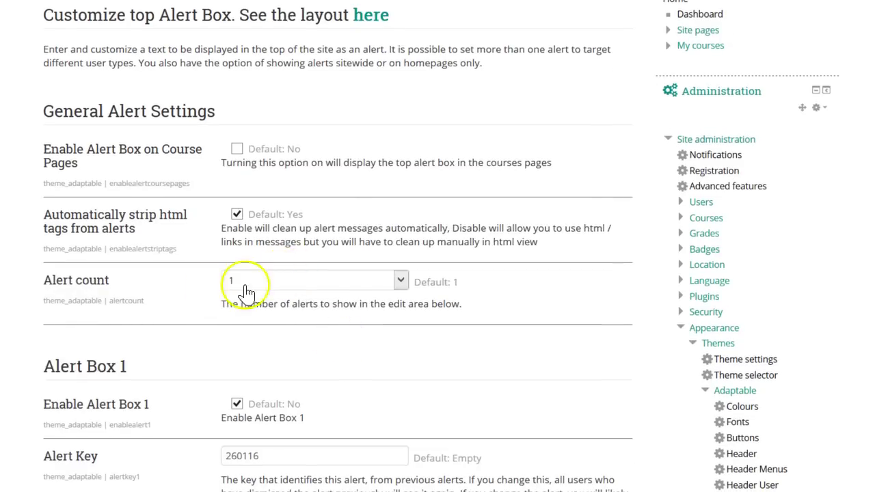
scroll(292, 288, "down", 2)
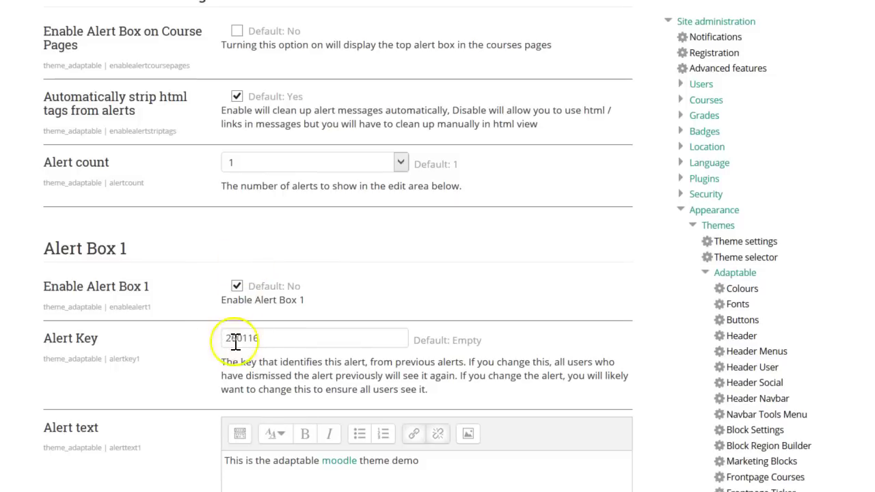
left_click(272, 339)
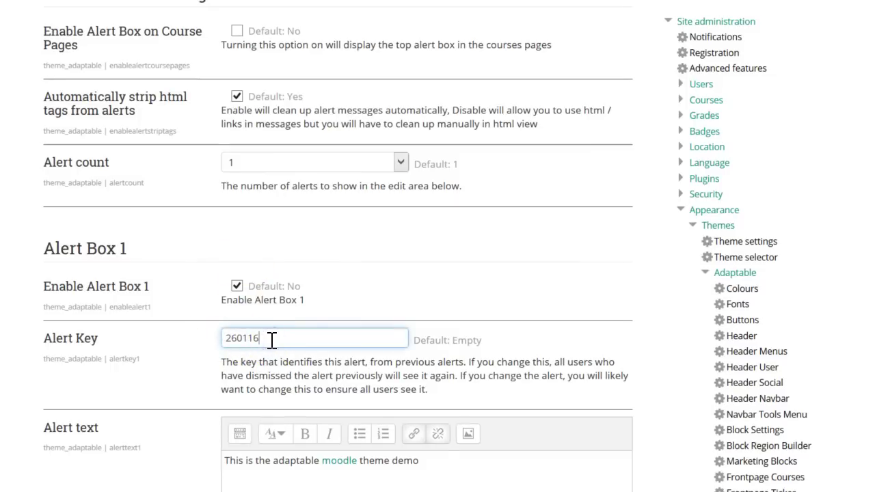
Dismiss the green 'This is the adaptable moodle theme demo' alert on the front page
scroll(404, 254, "down", 10)
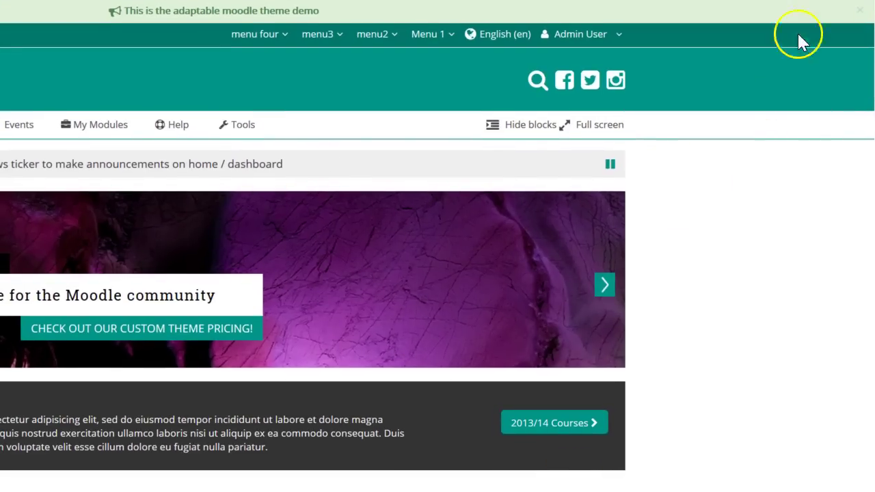
left_click(859, 11)
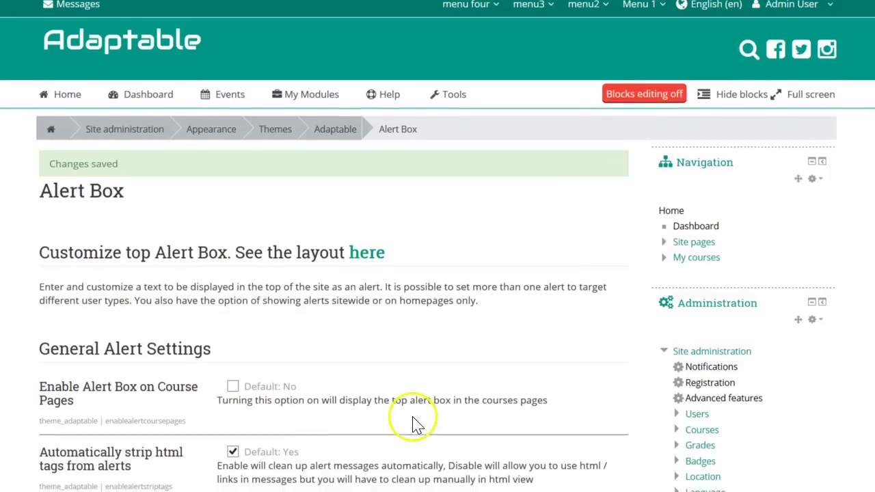
Change Alert Box 1's key to 260116xz and its Alert Box Type to Warning
scroll(410, 416, "down", 4)
scroll(352, 299, "down", 3)
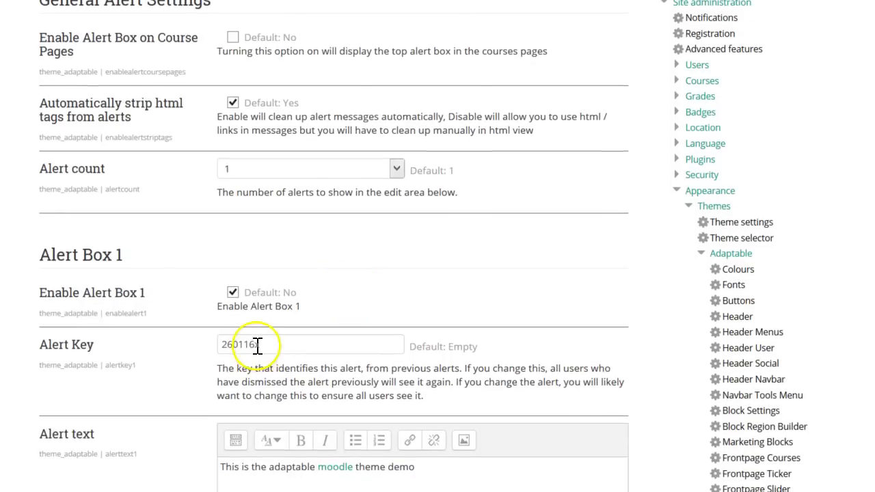
left_click(265, 345)
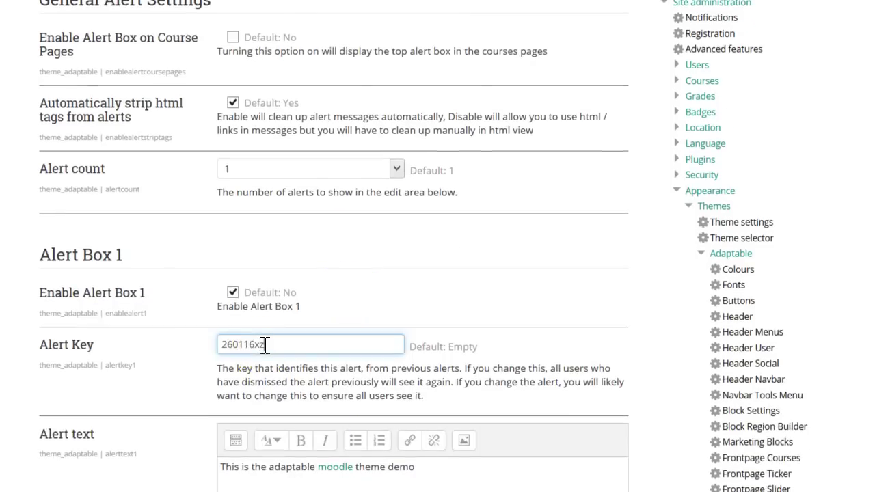
type("z")
scroll(307, 332, "down", 3)
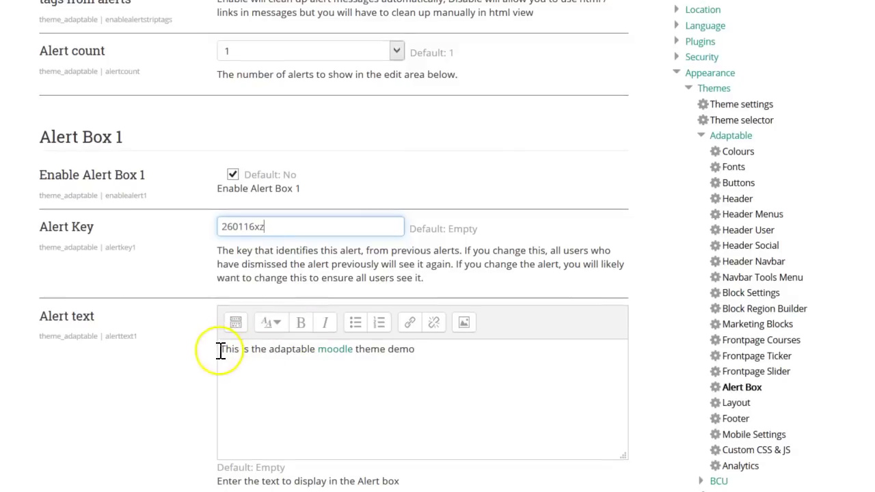
left_click(226, 349)
scroll(206, 363, "down", 5)
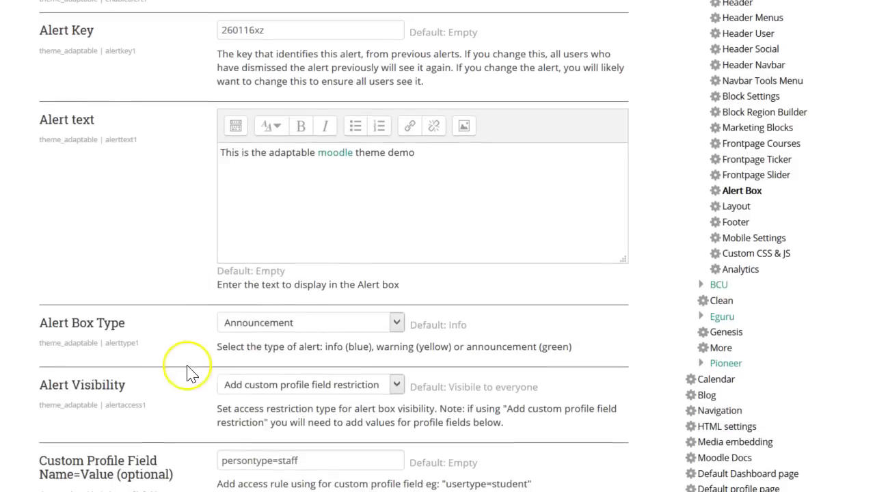
left_click(280, 327)
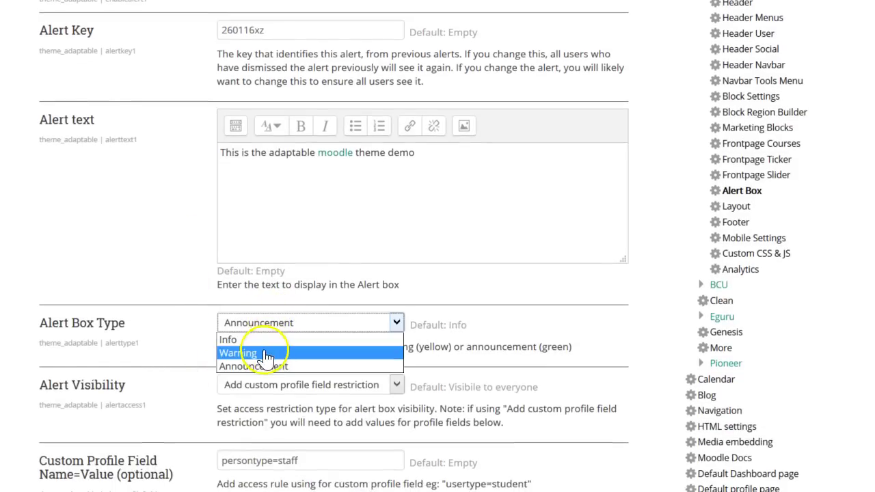
left_click(265, 353)
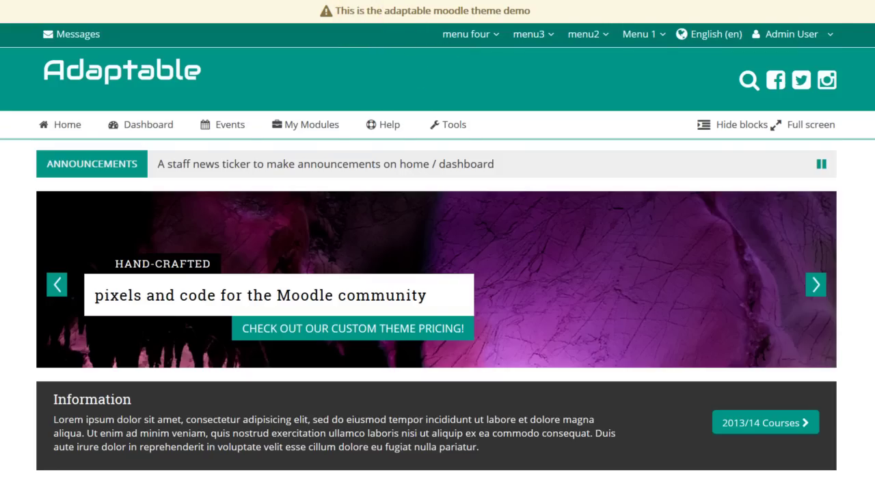
Move on to the Adaptable Layout settings, with blocks on the Right and 98% width
scroll(437, 246, "down", 1)
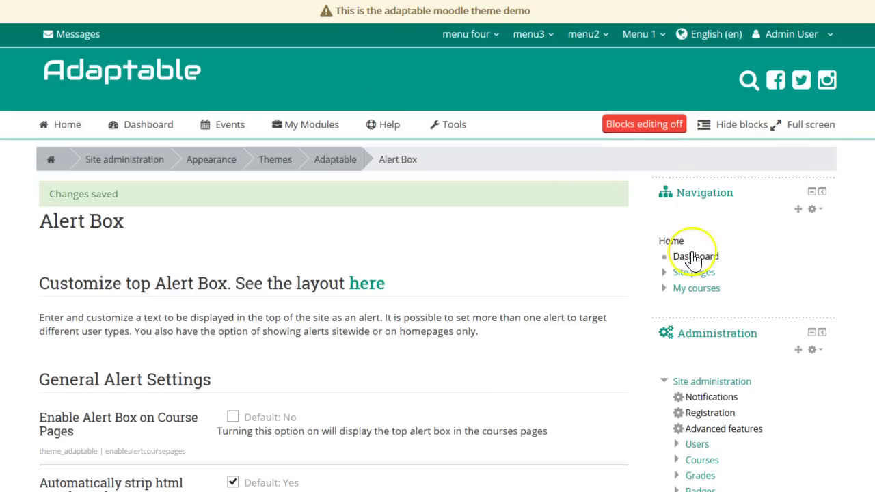
scroll(636, 239, "down", 10)
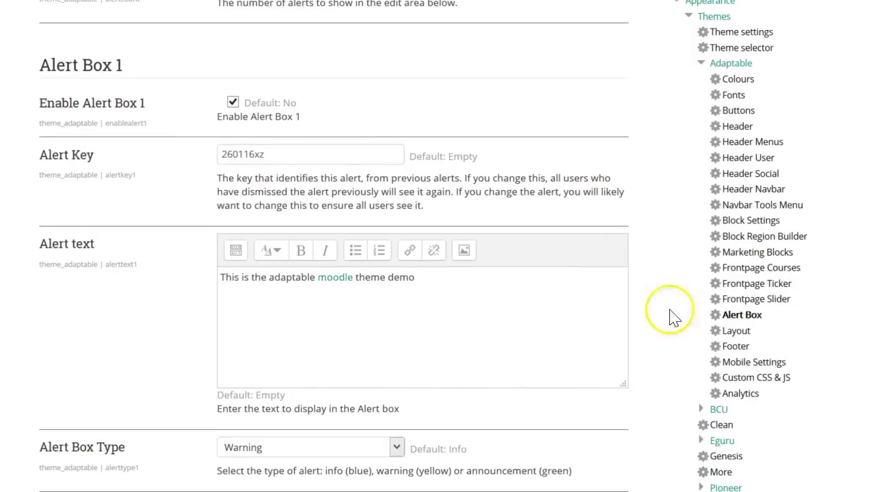
left_click(736, 329)
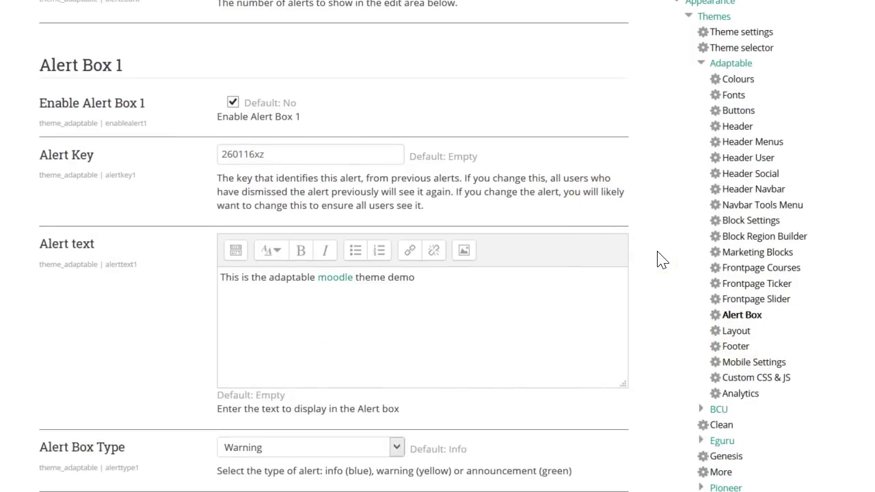
scroll(657, 254, "down", 3)
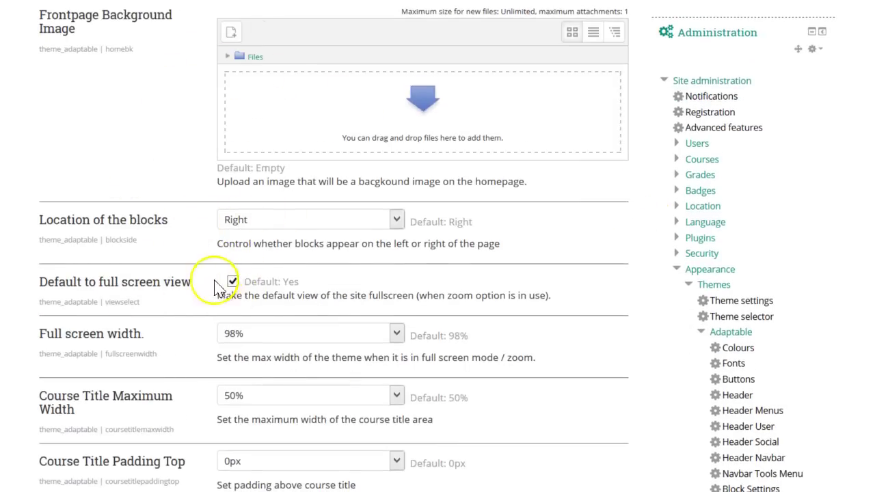
left_click(244, 338)
left_click(244, 340)
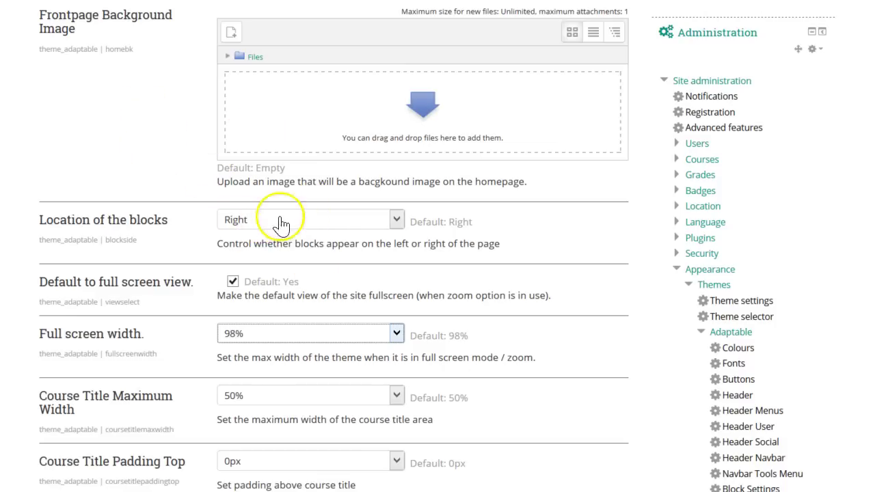
scroll(652, 280, "down", 4)
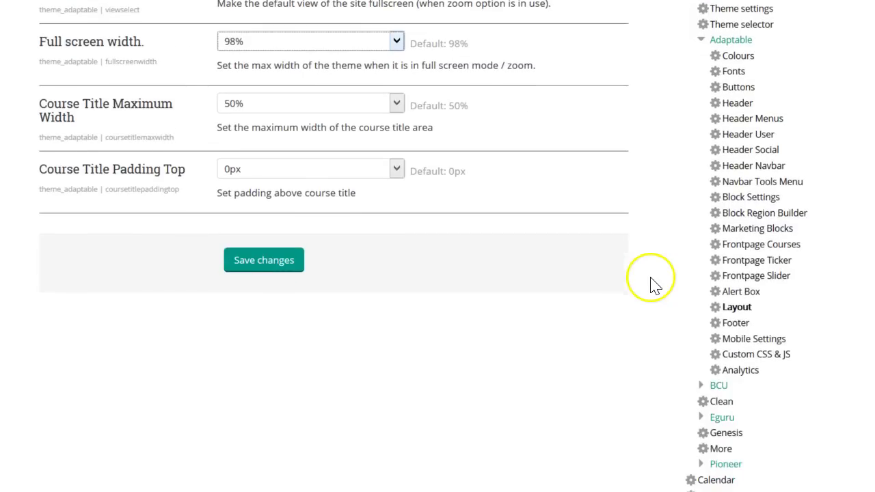
left_click(739, 323)
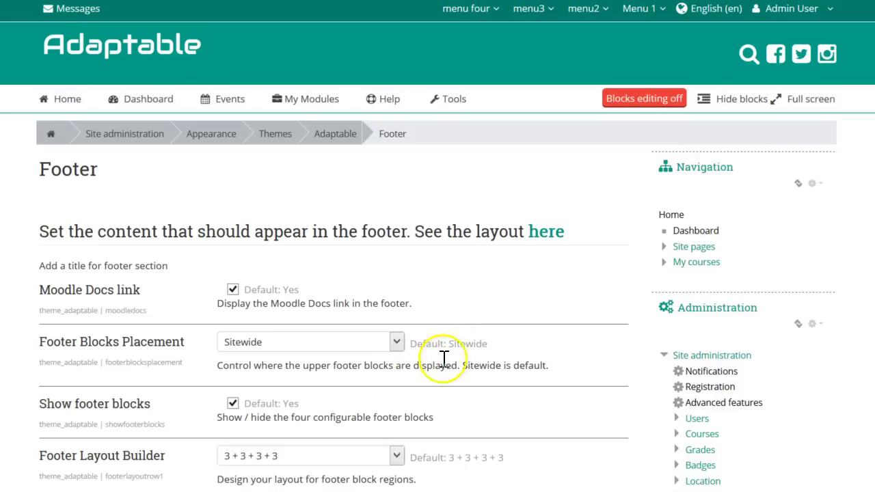
Set the second Footer Layout Builder row from disabled to 4 + 4 + 4 and scroll to Save changes
scroll(479, 353, "down", 3)
scroll(495, 352, "down", 3)
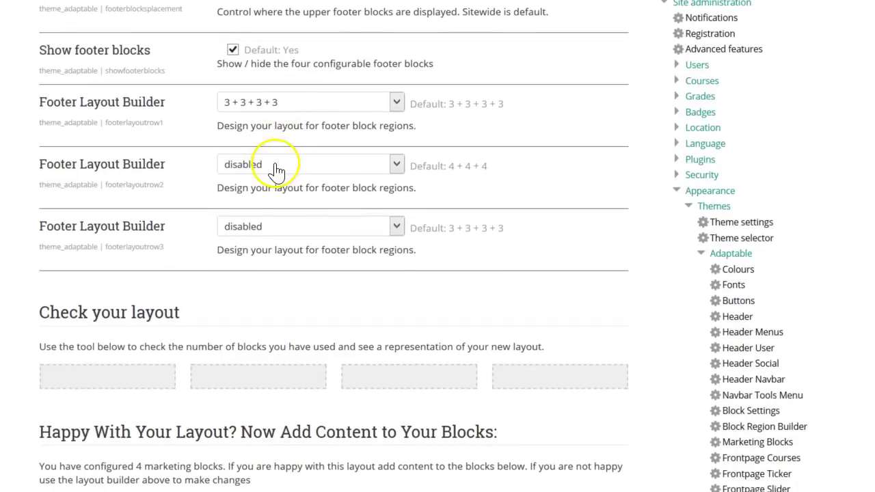
left_click(276, 166)
left_click(268, 221)
scroll(326, 332, "down", 1)
scroll(326, 342, "down", 20)
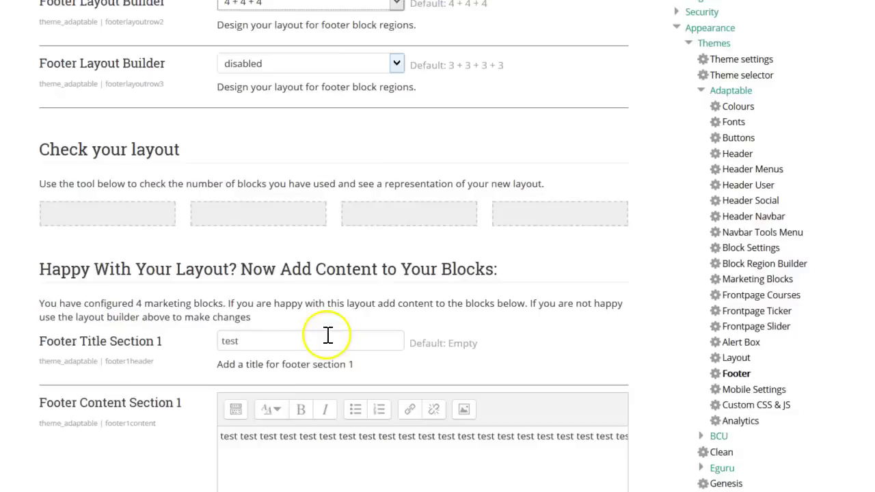
scroll(331, 369, "down", 2)
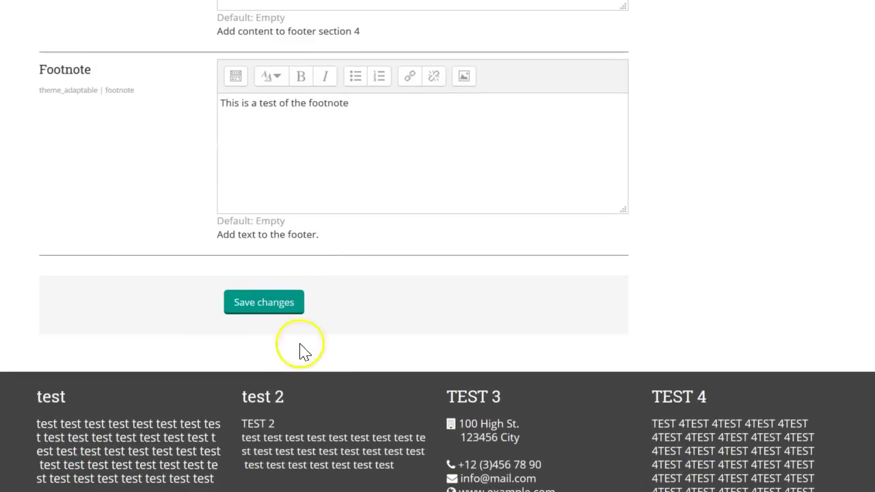
left_click(272, 305)
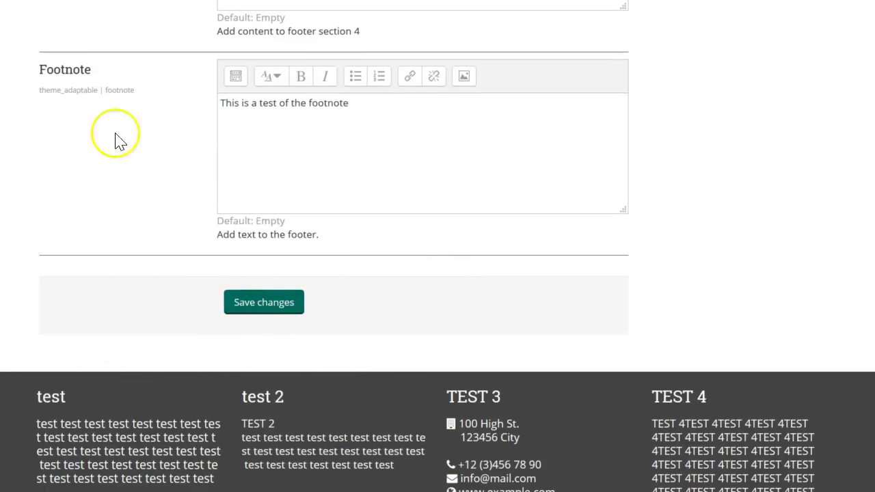
scroll(149, 231, "up", 15)
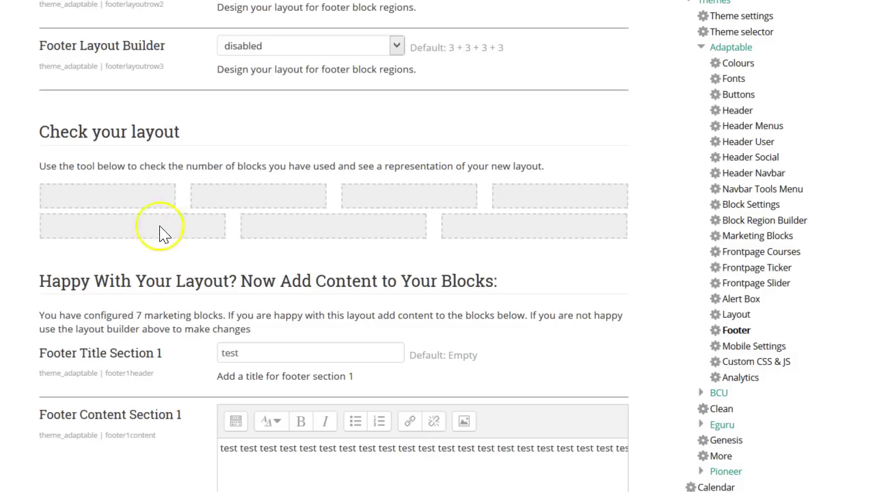
scroll(290, 254, "down", 15)
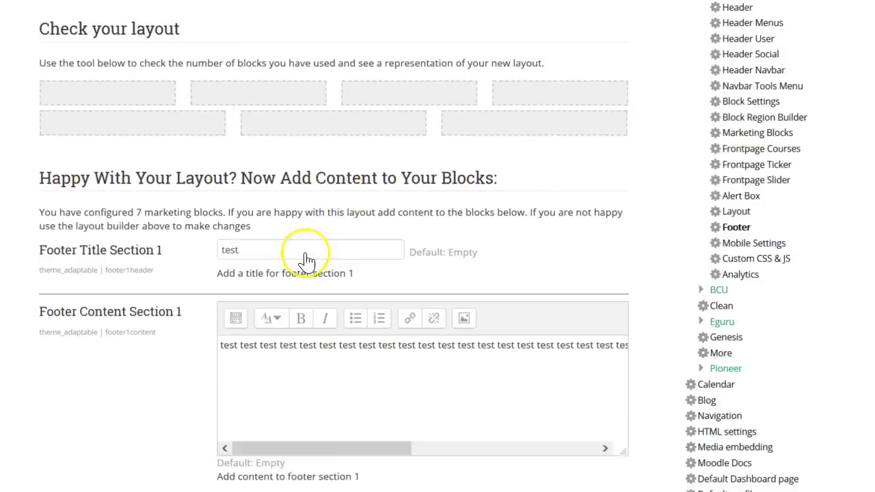
scroll(165, 313, "down", 10)
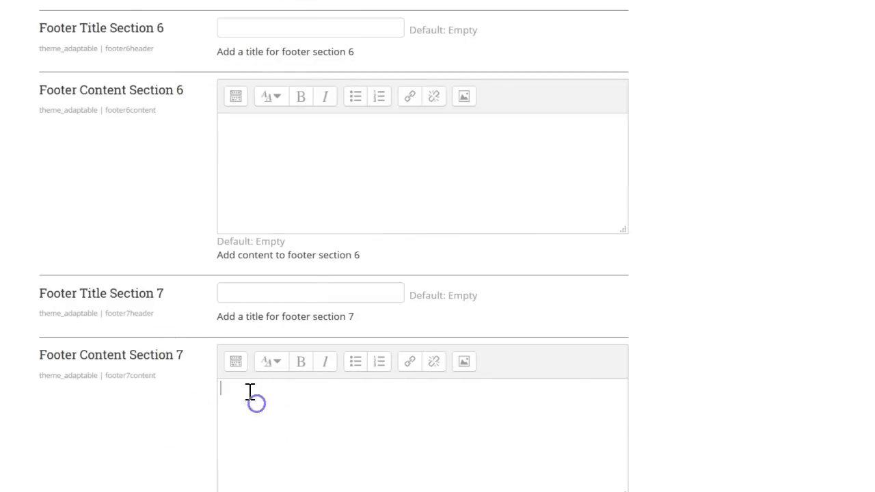
scroll(160, 340, "down", 4)
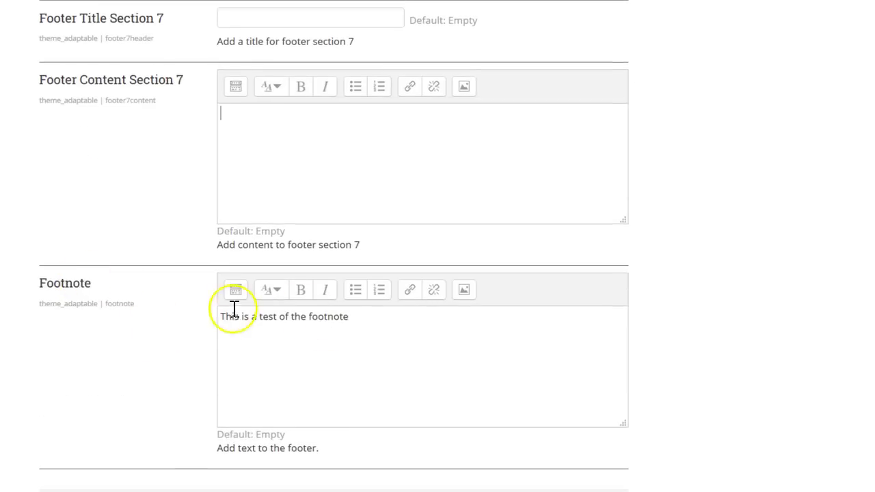
scroll(329, 349, "down", 3)
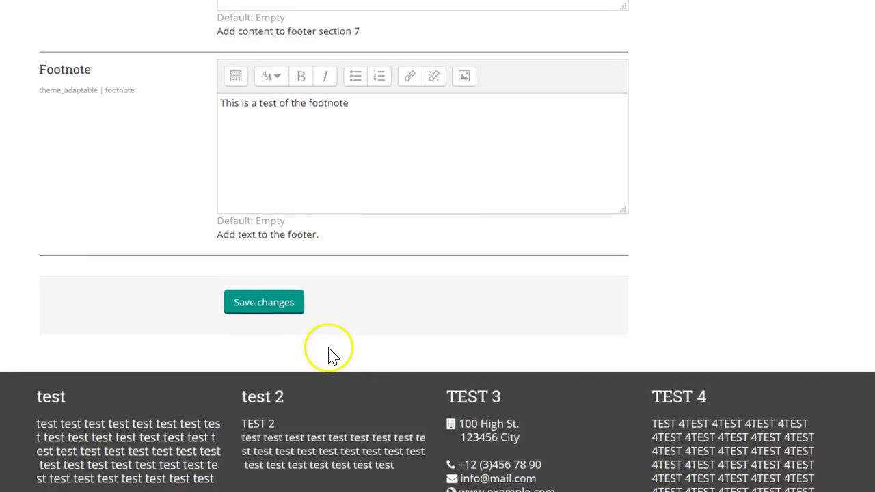
scroll(109, 404, "down", 2)
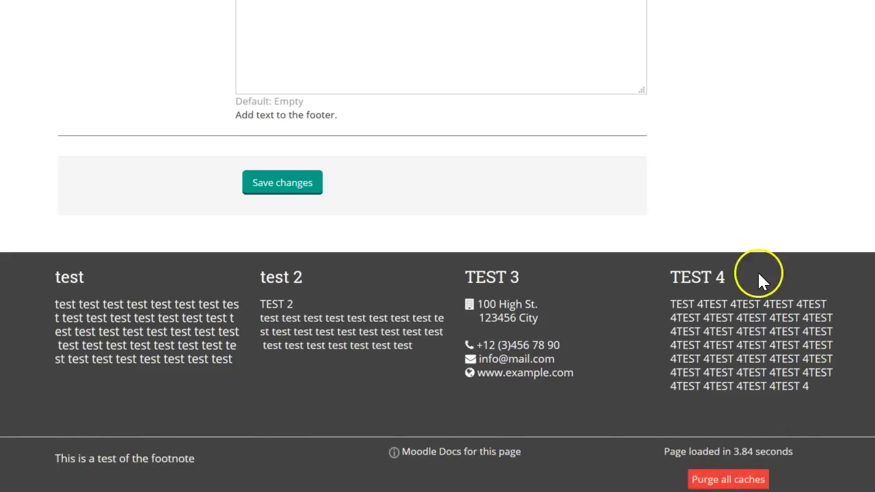
scroll(387, 478, "up", 1)
scroll(355, 475, "down", 1)
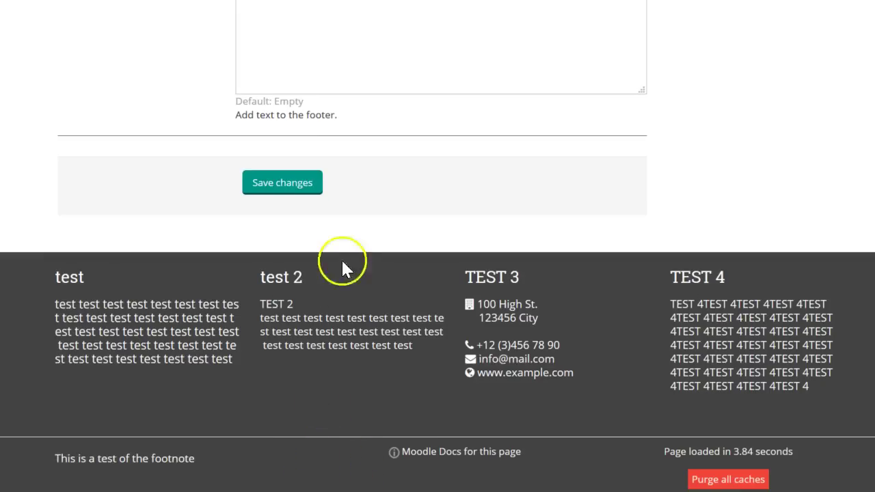
scroll(378, 291, "up", 10)
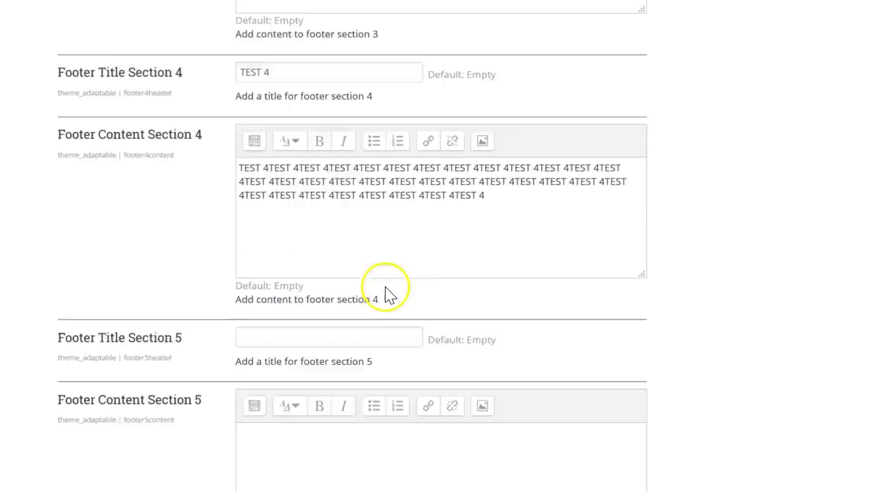
scroll(387, 295, "up", 10)
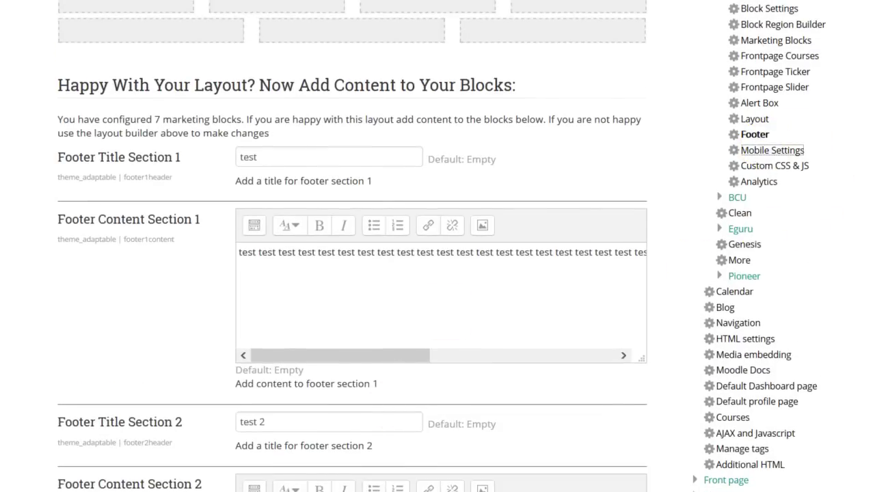
Review the Adaptable Mobile Settings: social icons, header display, and 5px/0px social padding
left_click(772, 151)
scroll(251, 221, "down", 2)
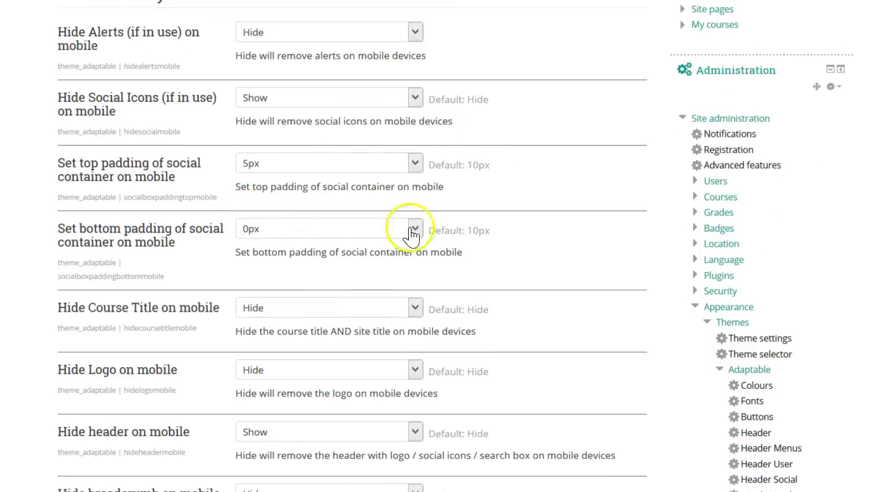
scroll(331, 246, "down", 4)
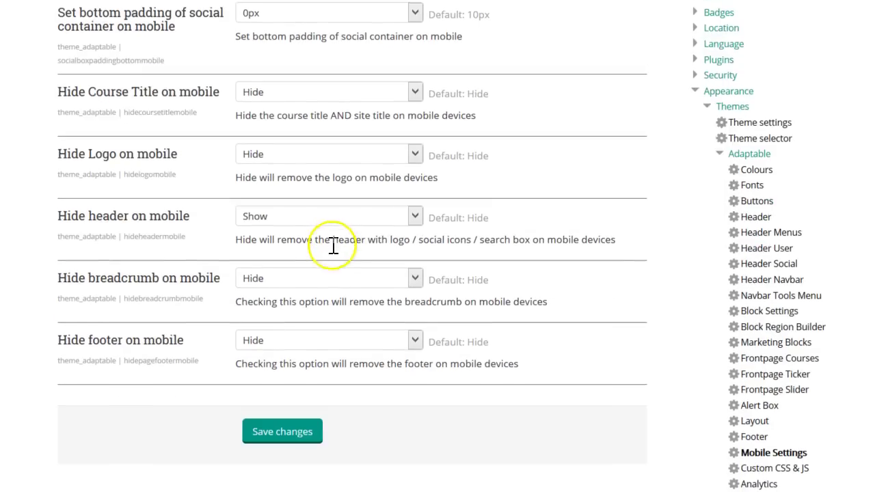
scroll(225, 125, "up", 4)
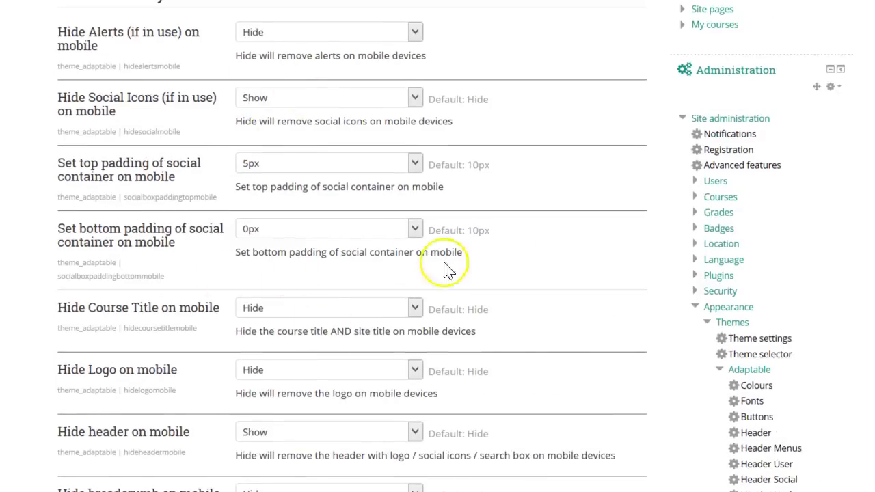
scroll(533, 245, "up", 1)
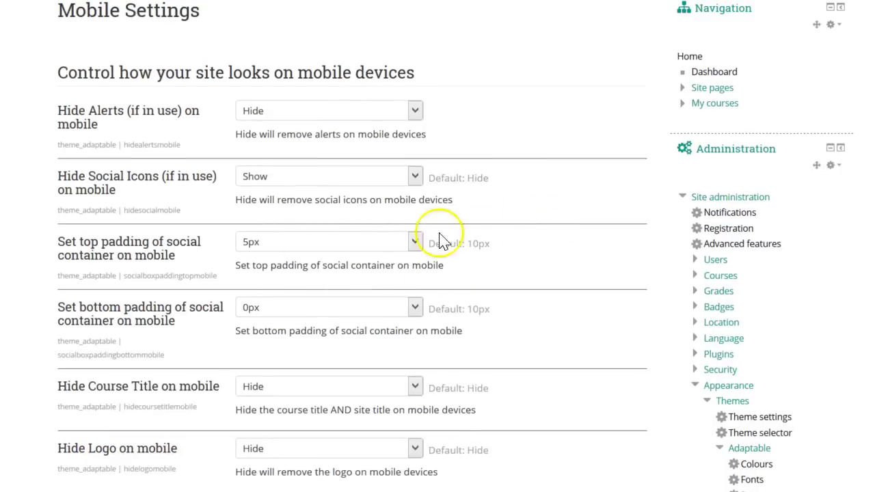
scroll(568, 249, "down", 1)
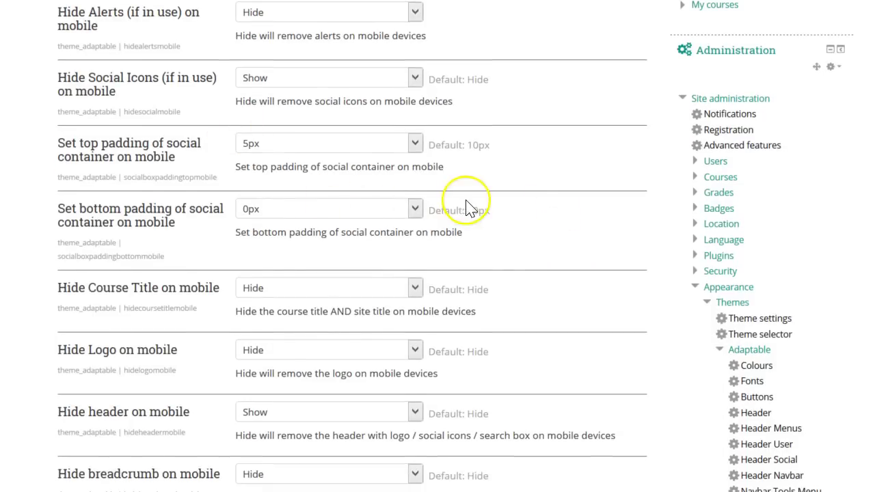
scroll(535, 220, "down", 1)
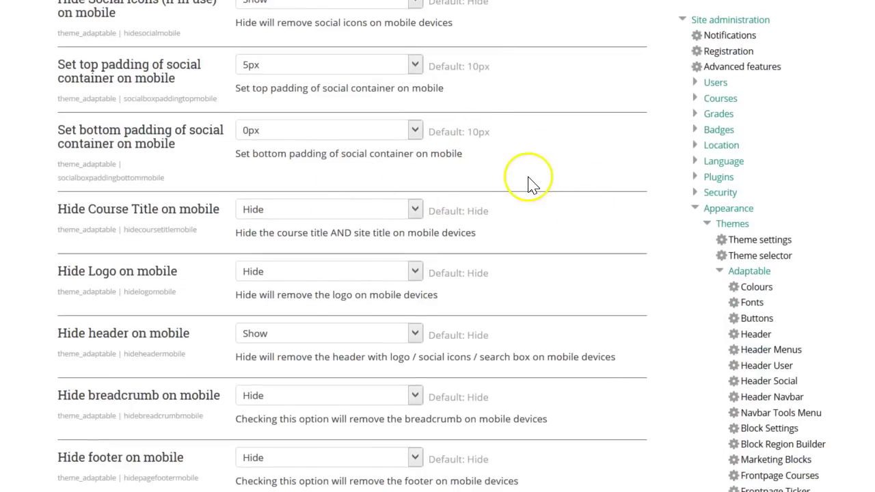
scroll(530, 181, "down", 1)
scroll(531, 183, "down", 1)
scroll(532, 183, "down", 2)
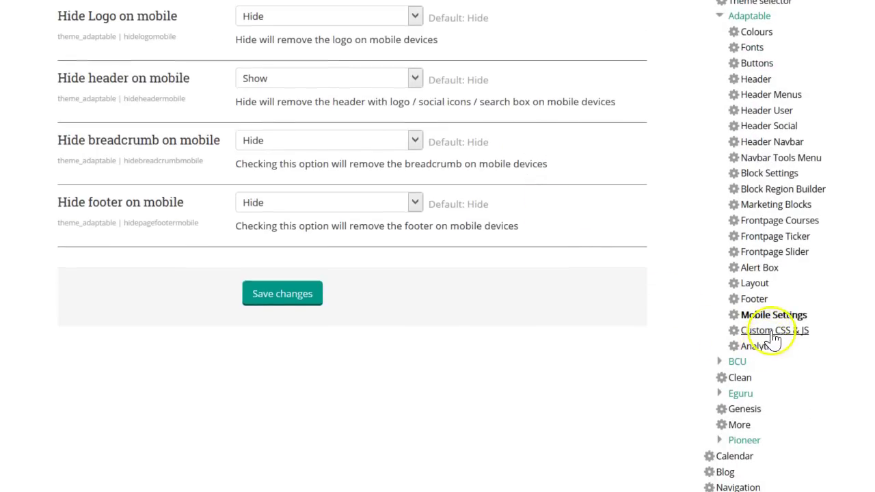
Review the Adaptable Analytics settings: Google Analytics enabled and the persontype=staff profile field
left_click(762, 347)
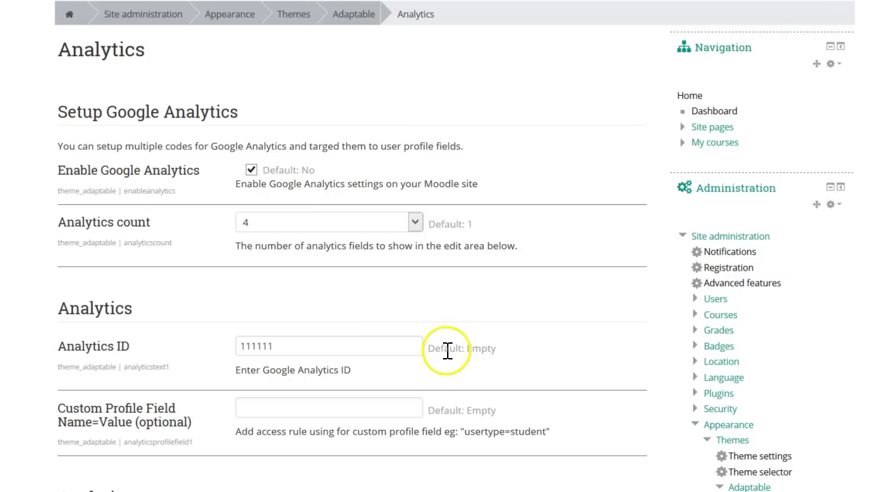
scroll(422, 327, "down", 2)
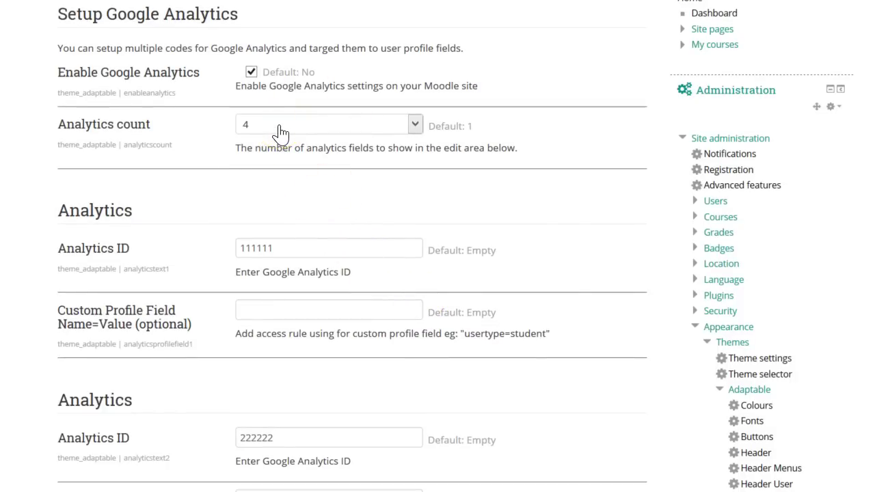
scroll(274, 198, "down", 7)
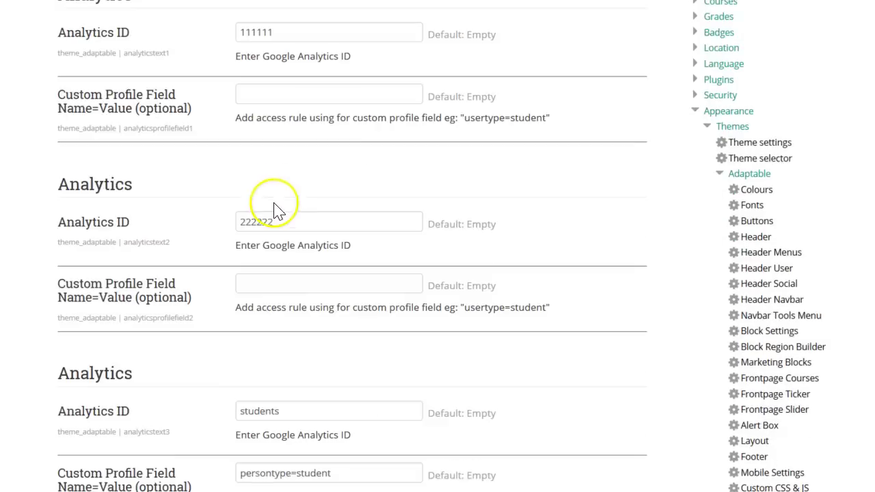
scroll(270, 209, "down", 5)
scroll(264, 220, "up", 2)
left_click(128, 217)
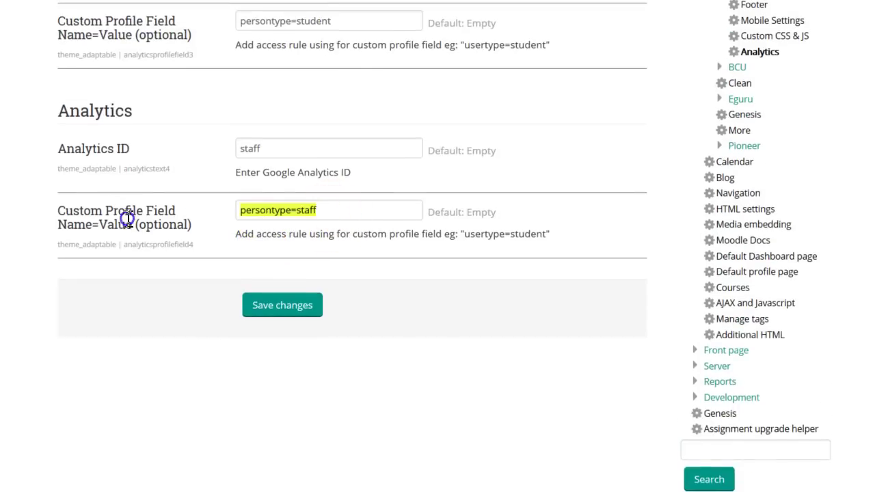
left_click(446, 316)
scroll(425, 330, "up", 5)
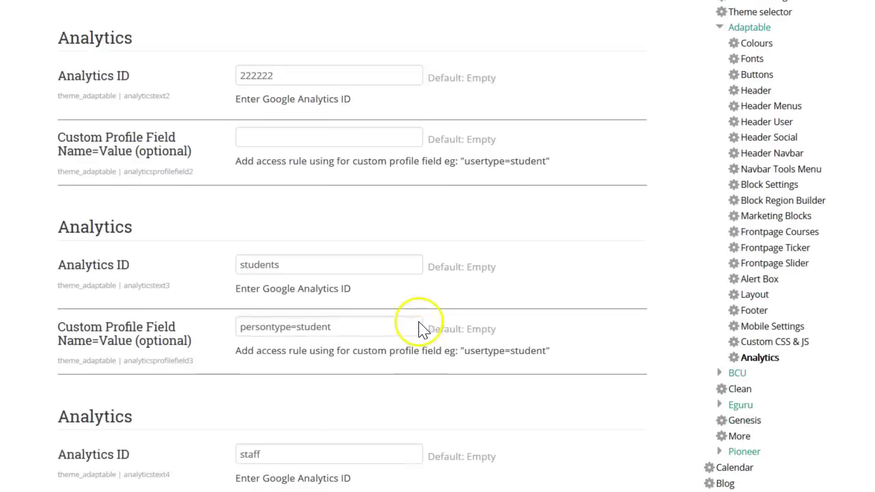
scroll(375, 253, "up", 2)
scroll(374, 253, "up", 1)
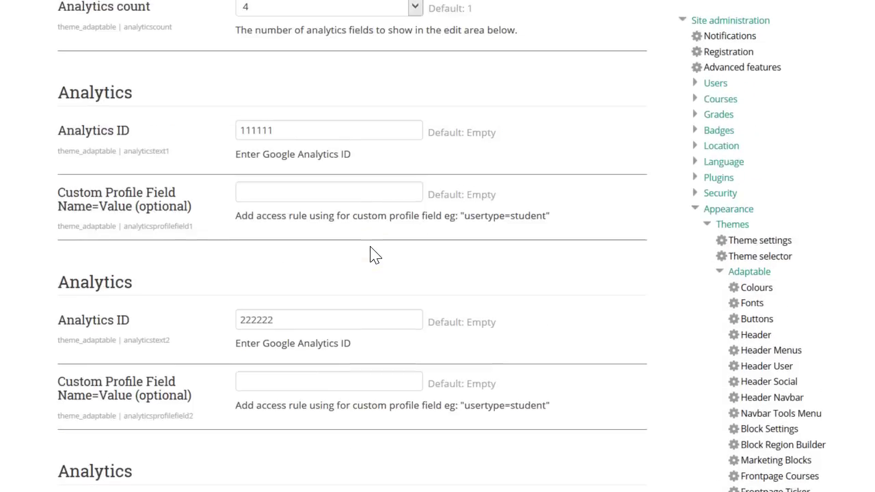
scroll(370, 254, "up", 3)
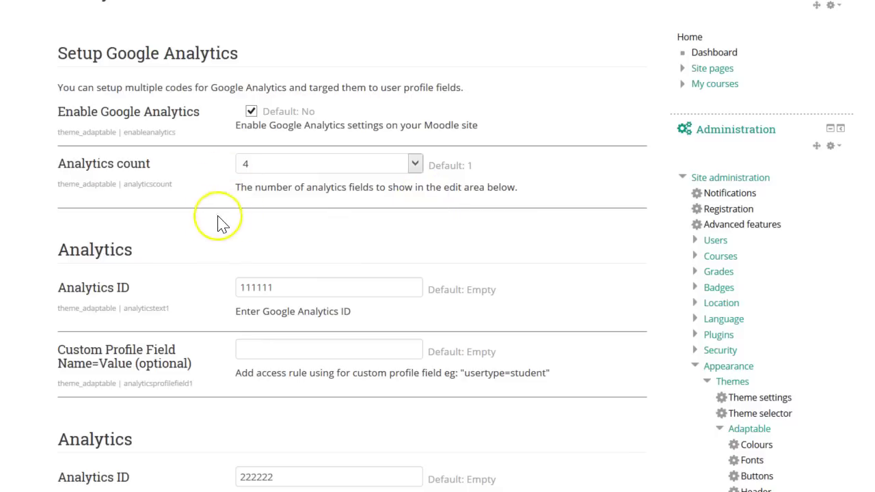
scroll(171, 227, "up", 2)
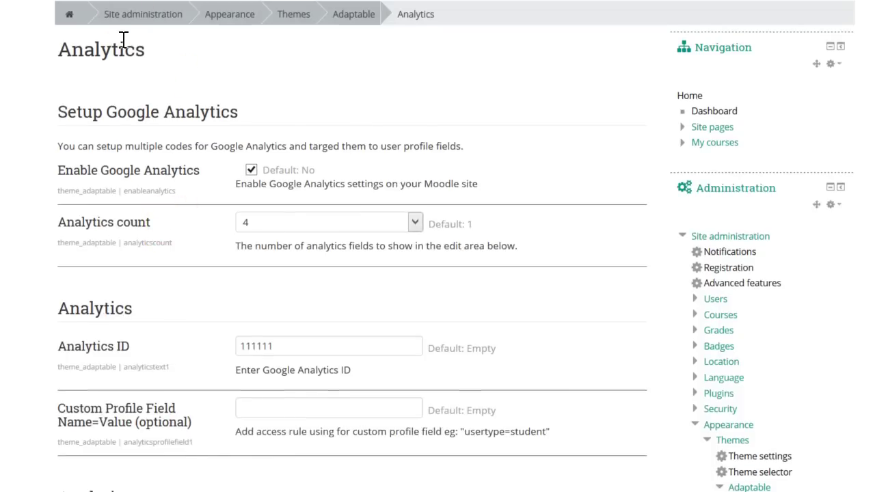
right_click(124, 41)
key("Escape")
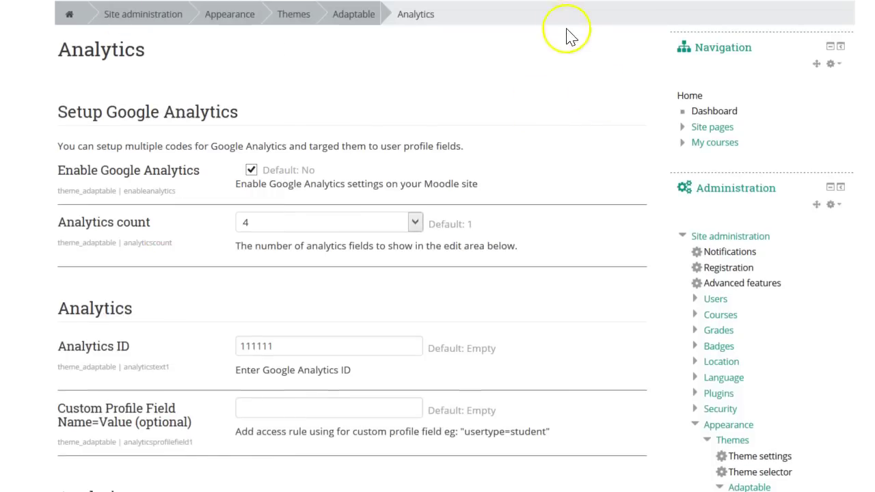
Return to Moodle's front page and scroll down through it
scroll(438, 246, "up", 2)
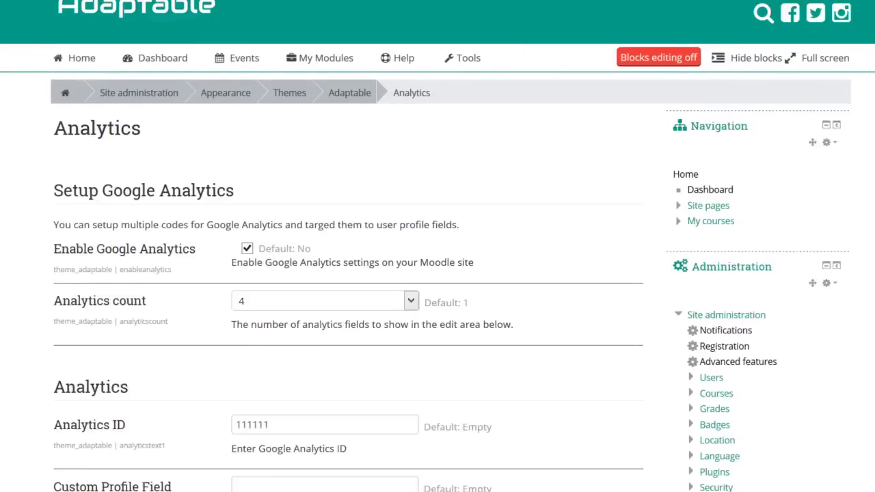
left_click(62, 91)
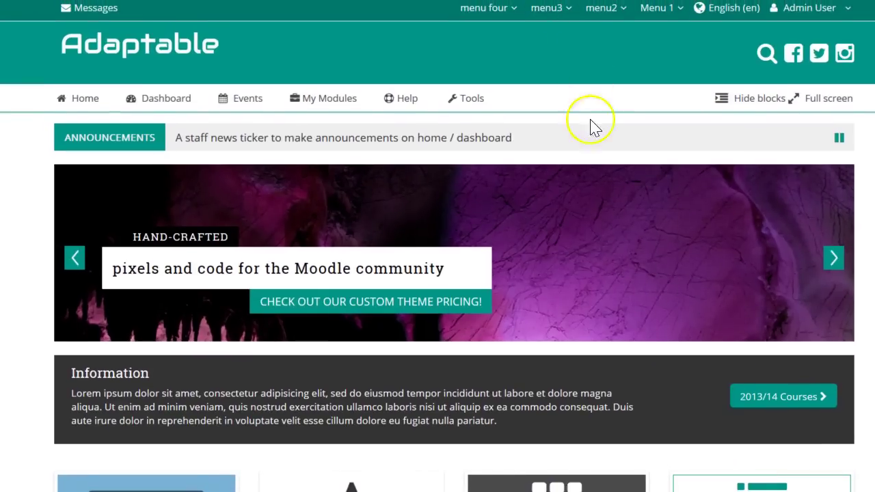
scroll(561, 197, "down", 2)
scroll(552, 219, "down", 2)
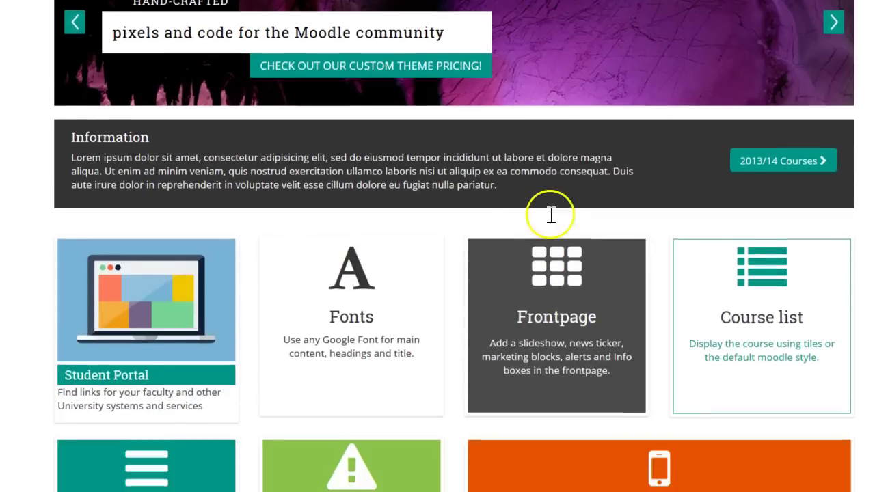